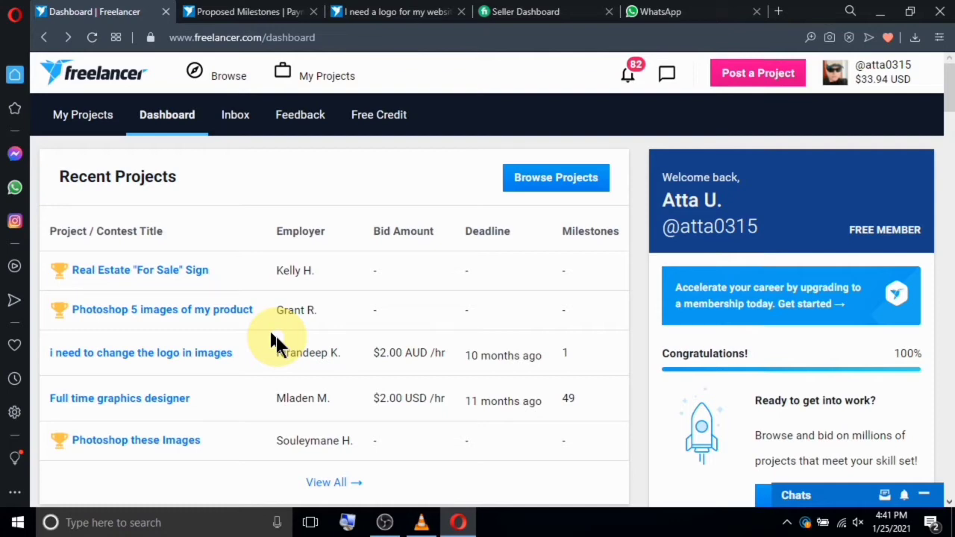
pyautogui.scroll(-4, 299, 311)
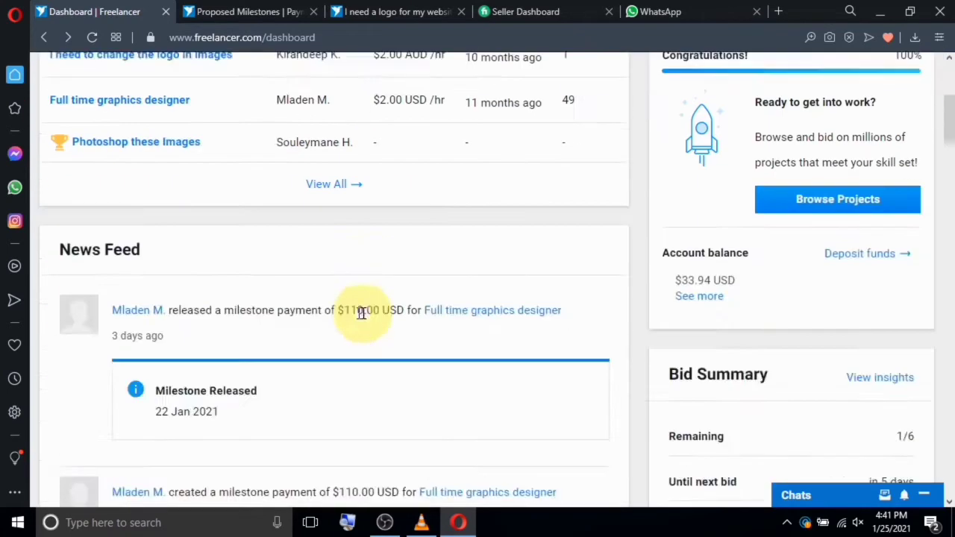
pyautogui.scroll(-2, 362, 313)
pyautogui.scroll(6, 365, 318)
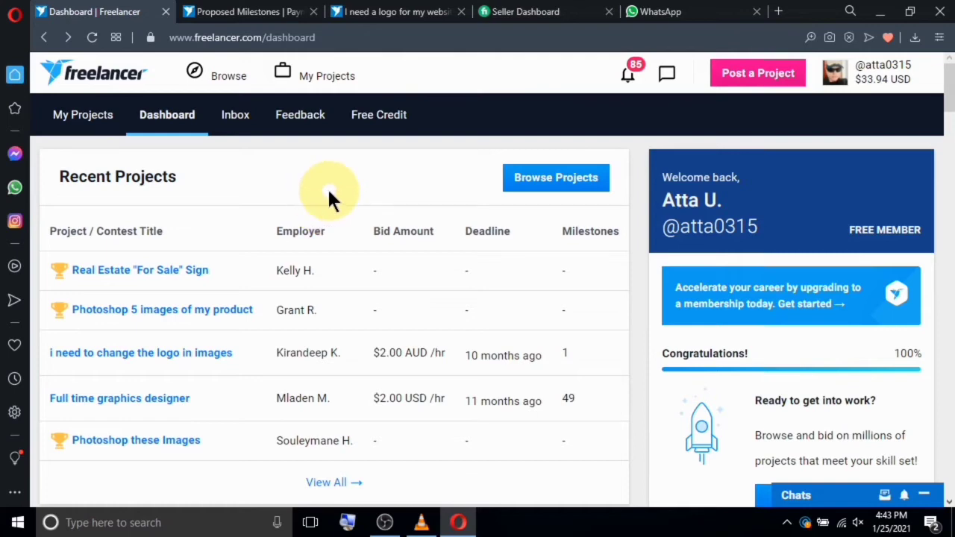
pyautogui.scroll(-4, 350, 191)
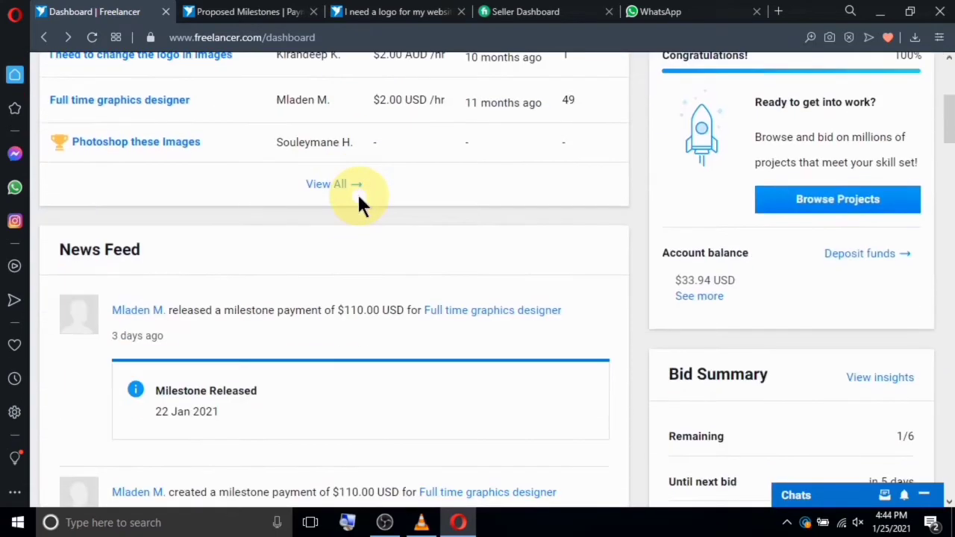
pyautogui.scroll(4, 357, 193)
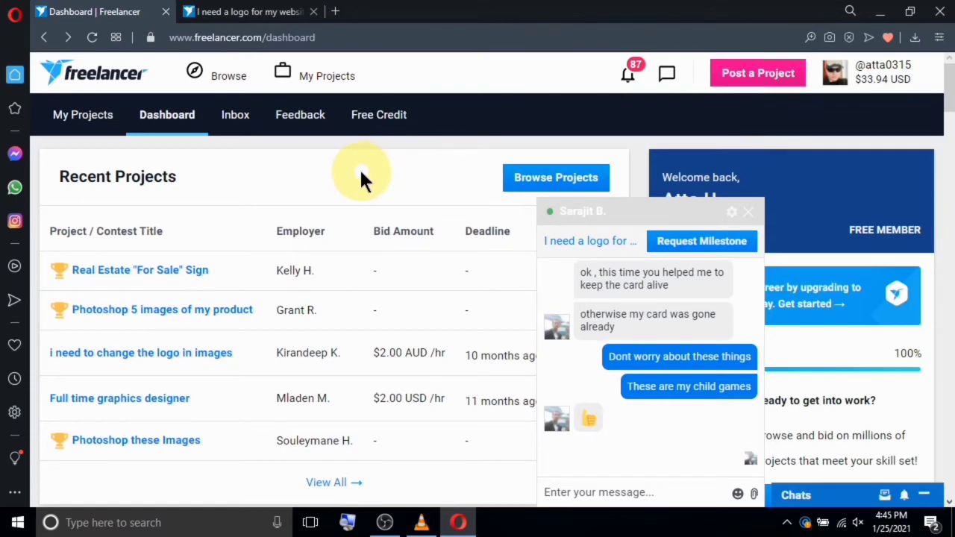
pyautogui.scroll(-10, 359, 167)
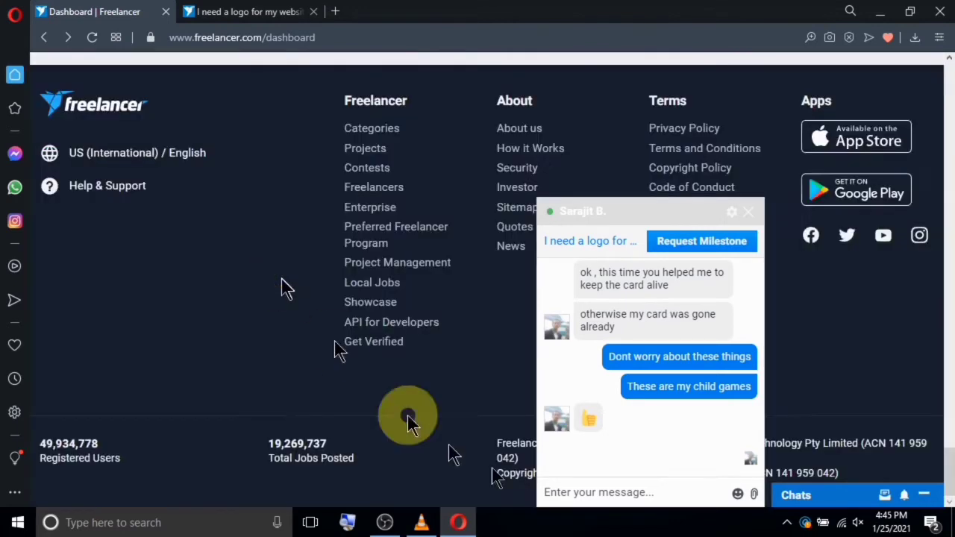
# Start a milestone request from the open chat with the logo project's employer
pyautogui.click(633, 452)
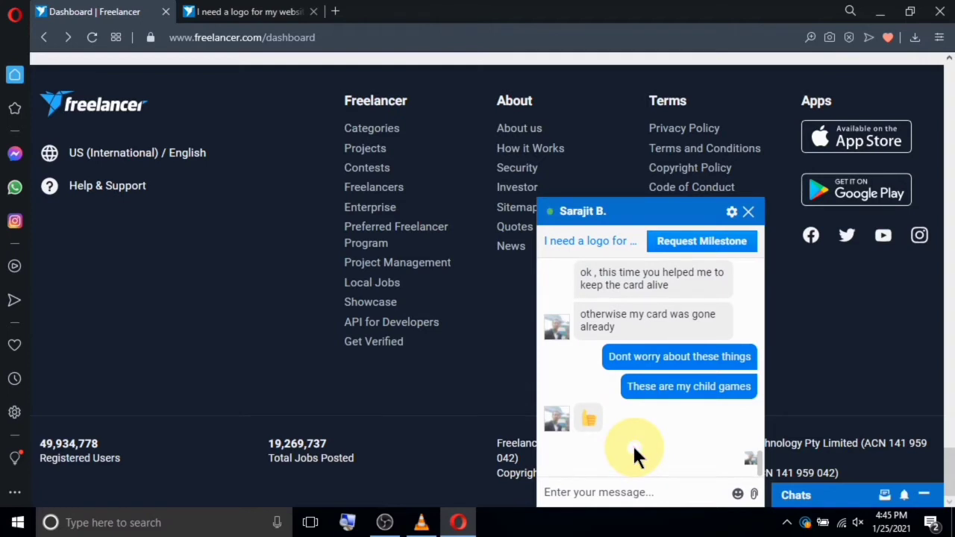
pyautogui.click(721, 243)
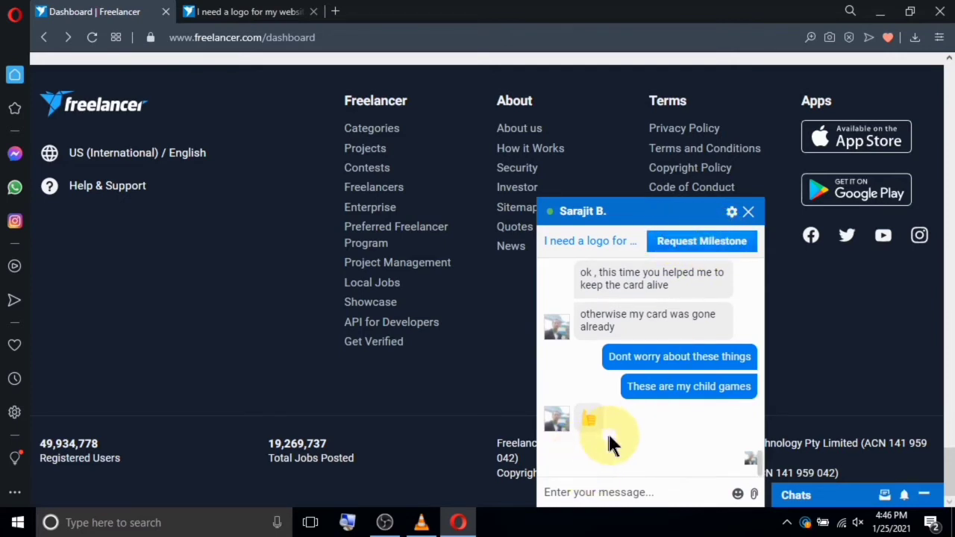
pyautogui.click(697, 244)
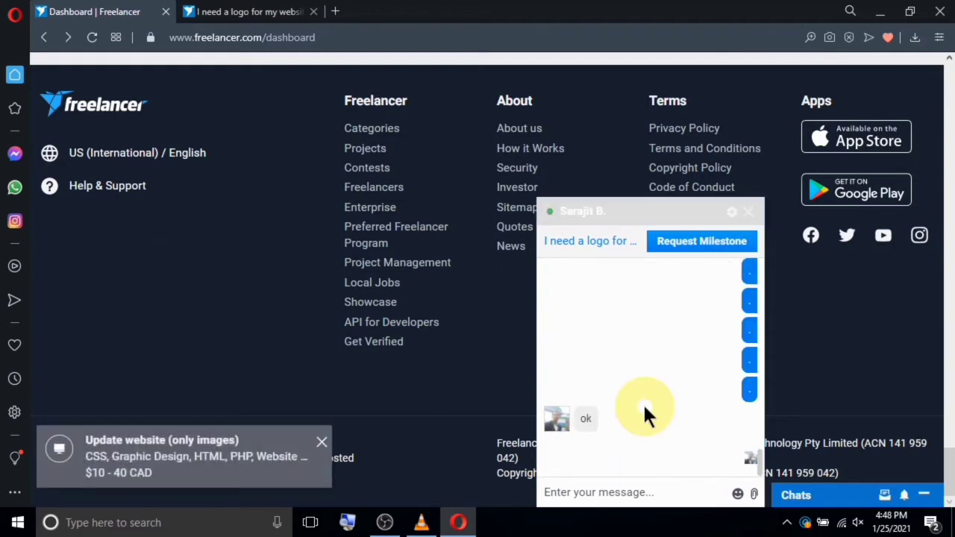
# Switch to the "I need a logo for my website" payments page and examine the payment summary, milestone requests and created milestones
pyautogui.click(247, 15)
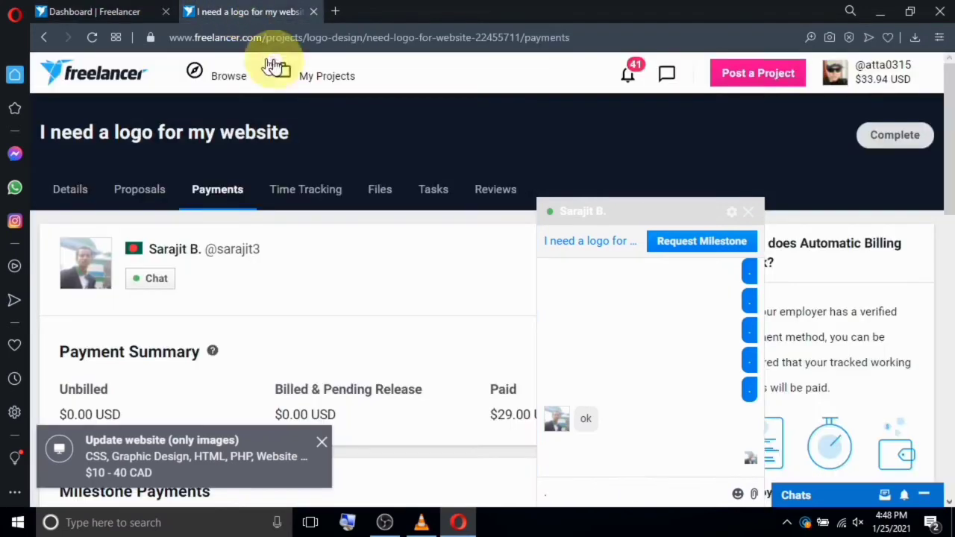
pyautogui.scroll(-1, 271, 284)
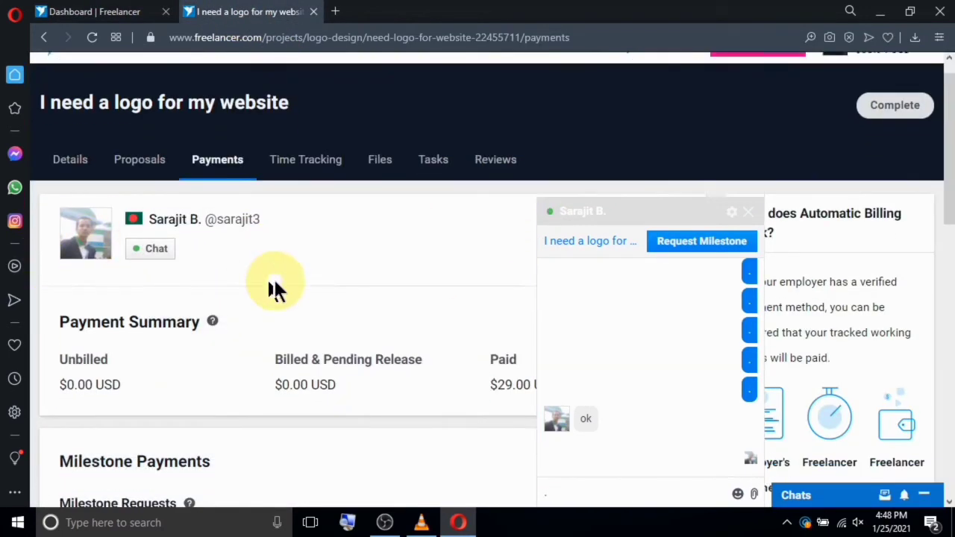
pyautogui.scroll(-3, 263, 232)
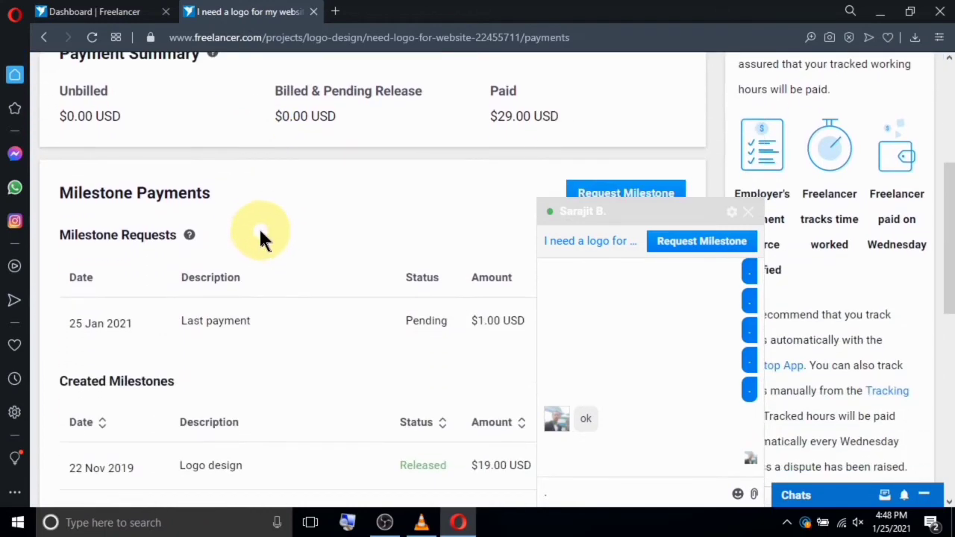
pyautogui.scroll(-2, 259, 227)
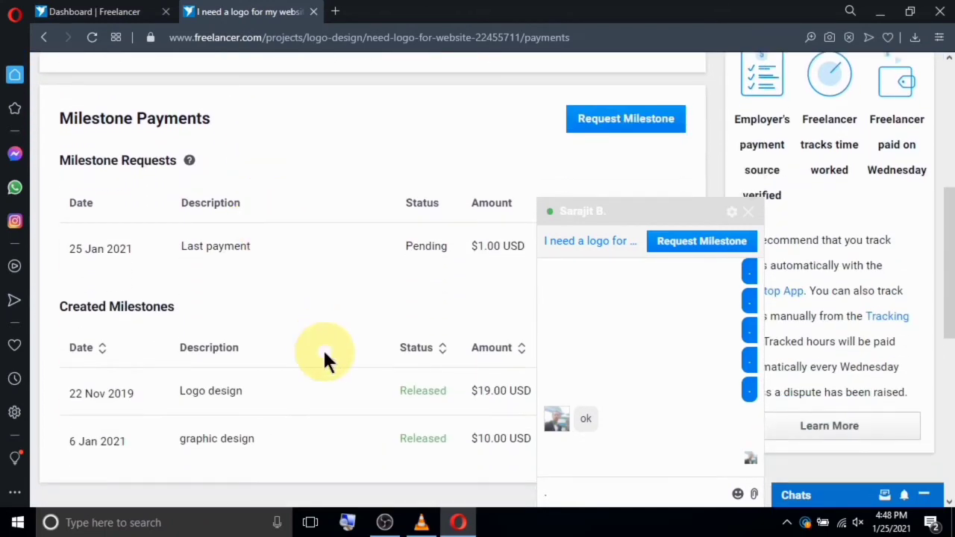
pyautogui.scroll(4, 295, 340)
pyautogui.scroll(-2, 279, 335)
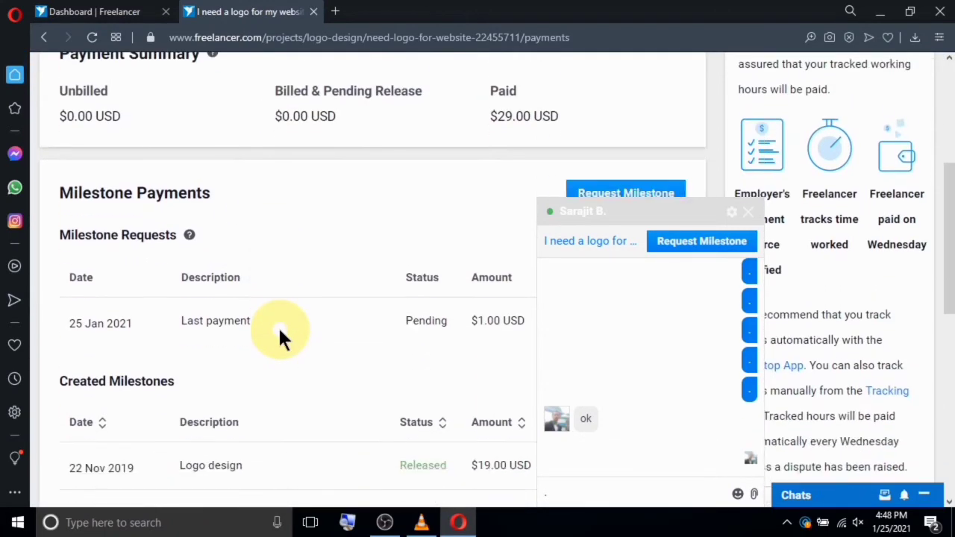
pyautogui.moveTo(182, 383); pyautogui.dragTo(60, 382)
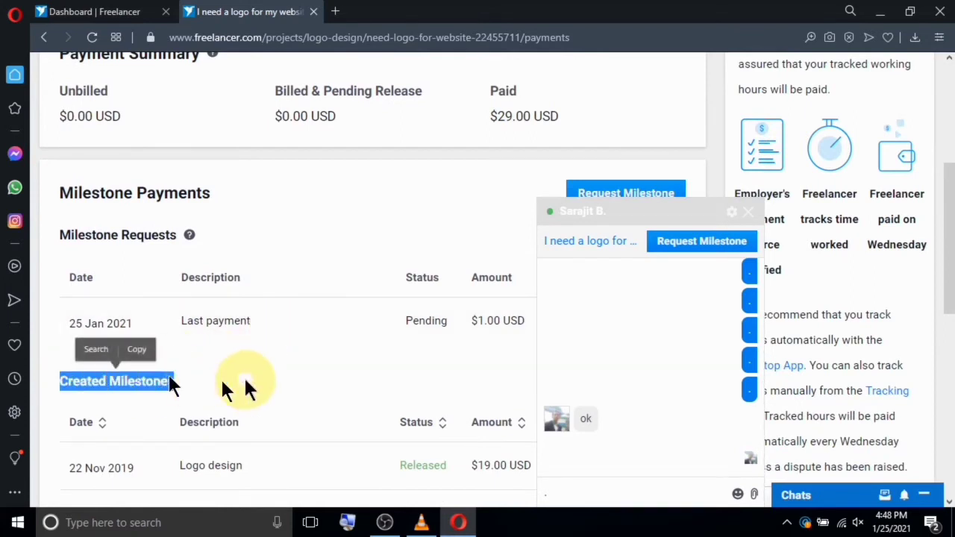
pyautogui.scroll(2, 183, 358)
pyautogui.moveTo(171, 309); pyautogui.dragTo(78, 309)
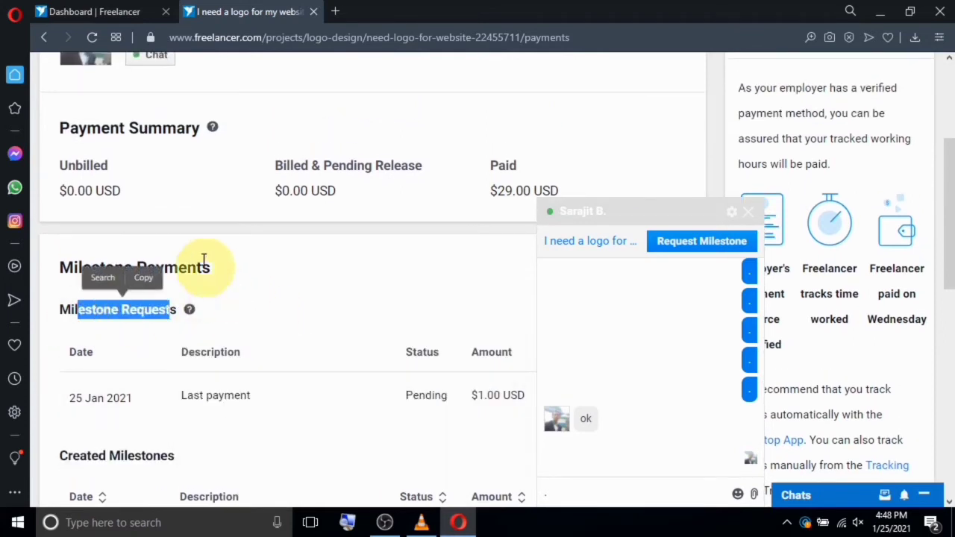
pyautogui.moveTo(200, 128); pyautogui.dragTo(70, 128)
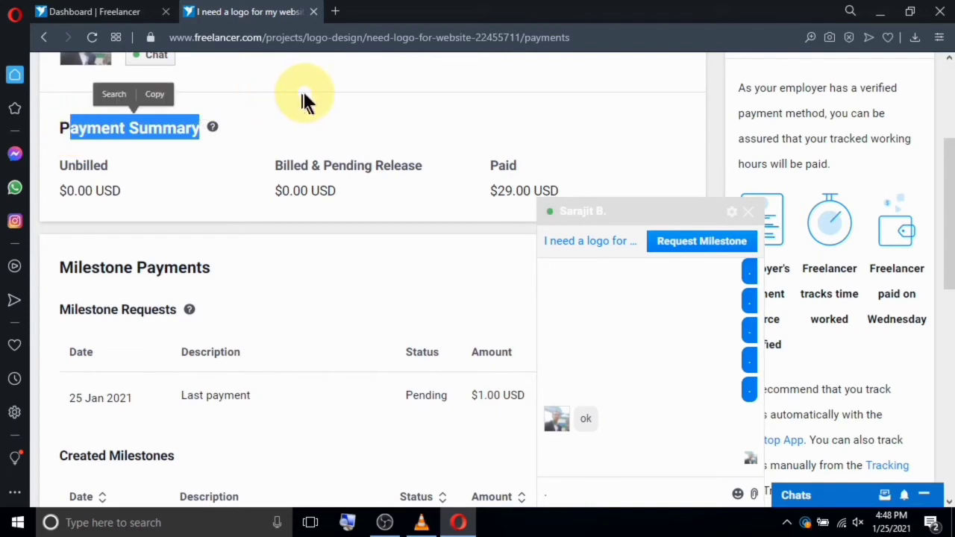
pyautogui.click(304, 95)
pyautogui.scroll(-4, 304, 95)
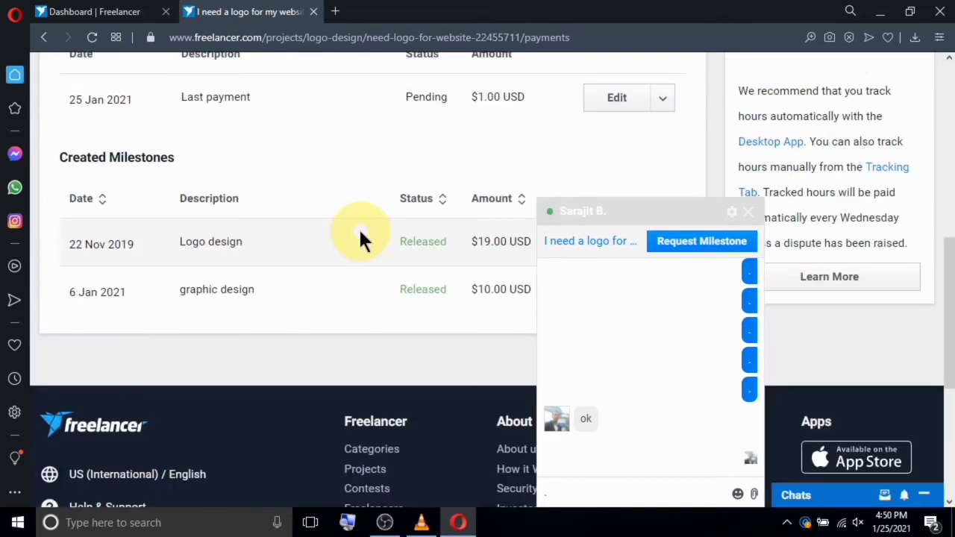
# Send the employer the chat messages ".please create a milestone" and "for 1$"
pyautogui.click(635, 491)
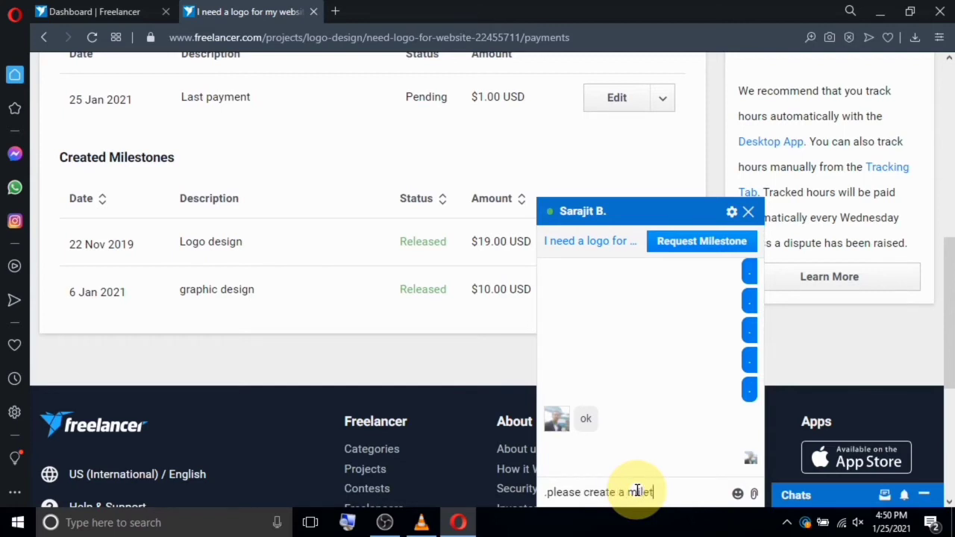
pyautogui.write('.please create a milestone')
pyautogui.press('Return')
pyautogui.write('for 1$')
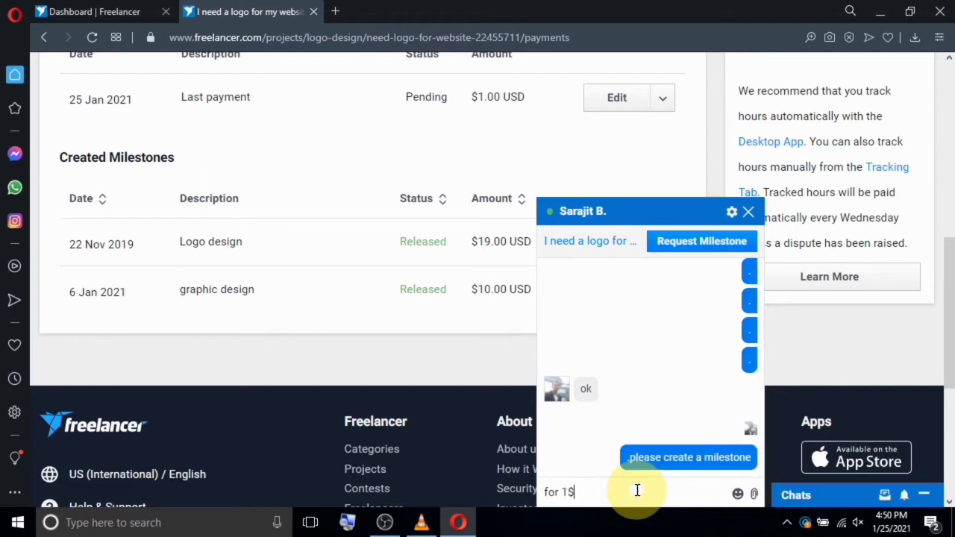
pyautogui.press('Return')
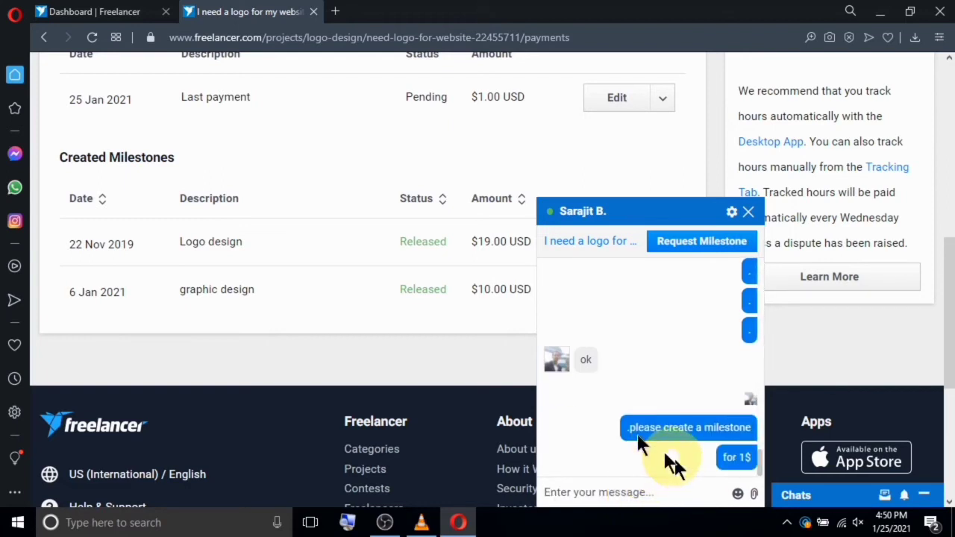
# Examine the "Last payment" entry under Milestone Requests and compare it with the Created Milestones list
pyautogui.scroll(3, 350, 309)
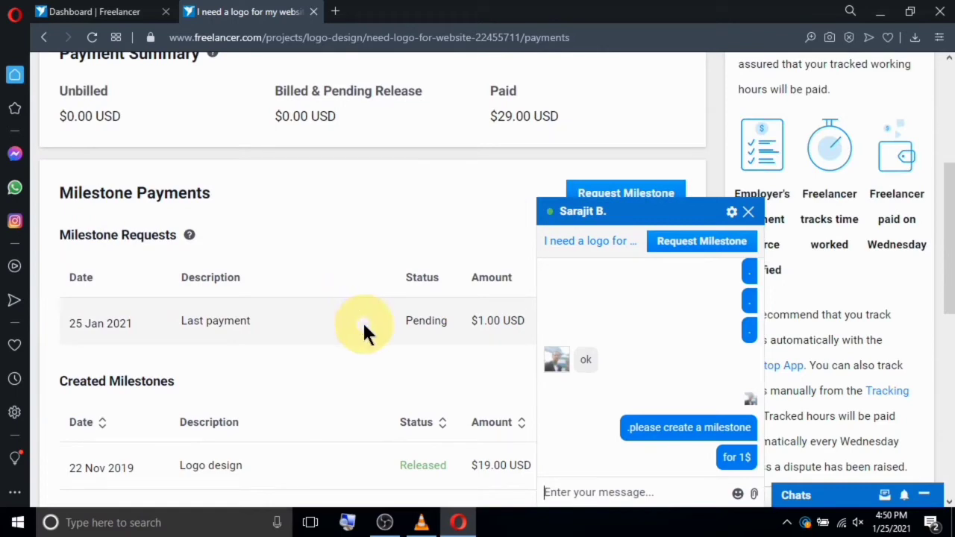
pyautogui.scroll(-3, 363, 328)
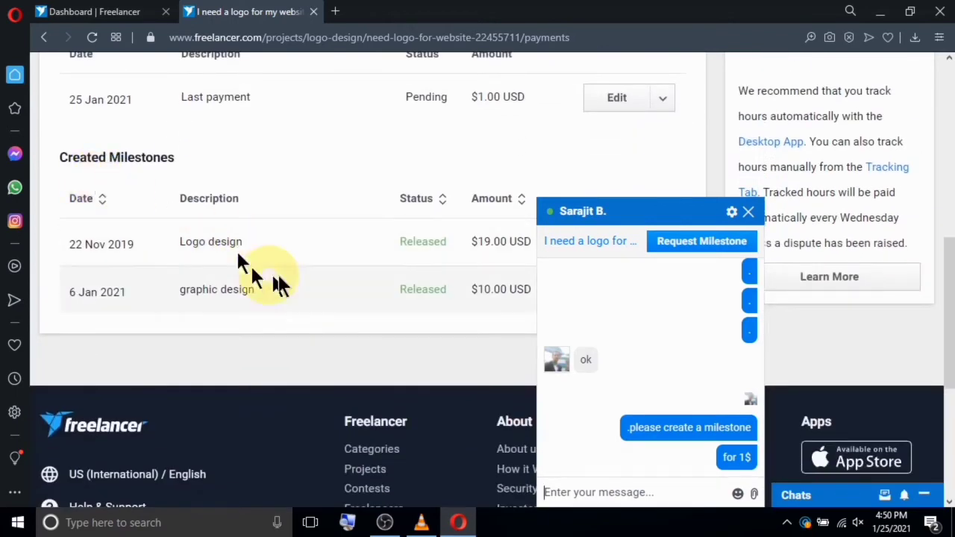
pyautogui.scroll(1, 247, 254)
pyautogui.moveTo(261, 171); pyautogui.dragTo(105, 174)
pyautogui.scroll(2, 295, 337)
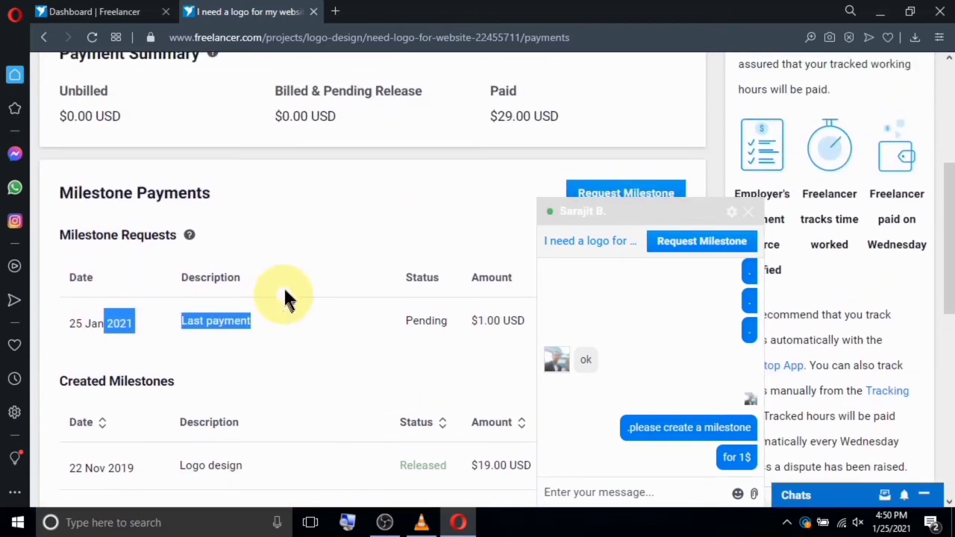
pyautogui.click(278, 200)
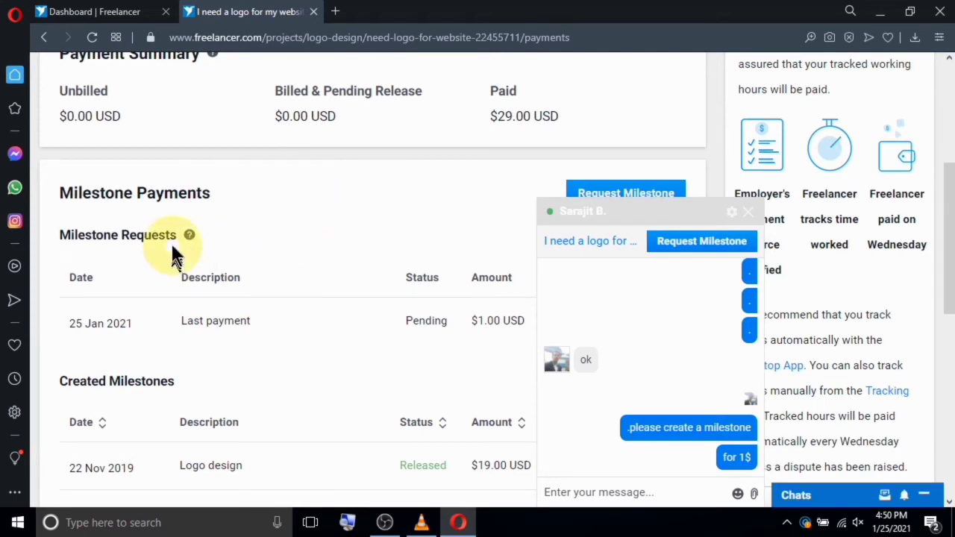
pyautogui.moveTo(170, 235); pyautogui.dragTo(77, 235)
pyautogui.scroll(-2, 276, 218)
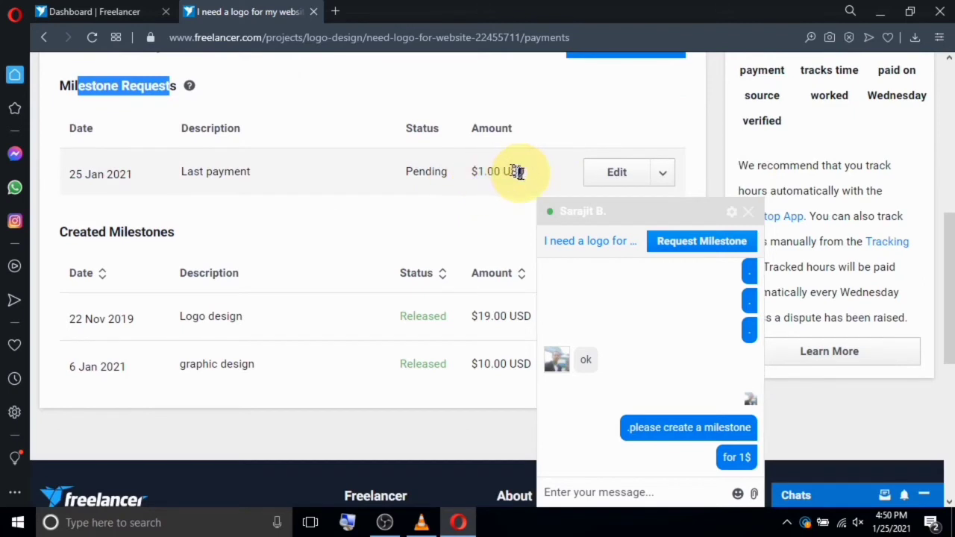
pyautogui.moveTo(516, 171); pyautogui.dragTo(469, 182)
pyautogui.scroll(-1, 384, 185)
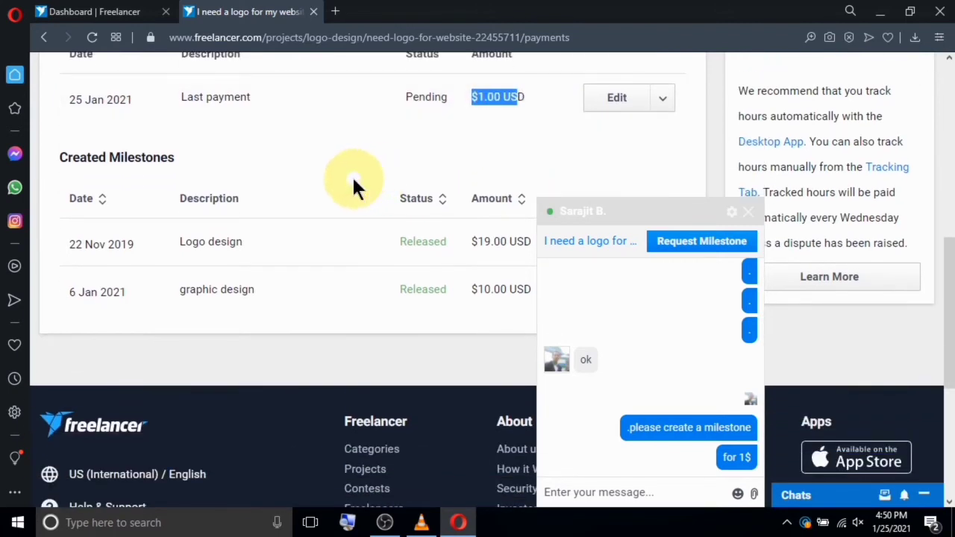
pyautogui.scroll(-1, 354, 198)
pyautogui.scroll(1, 362, 224)
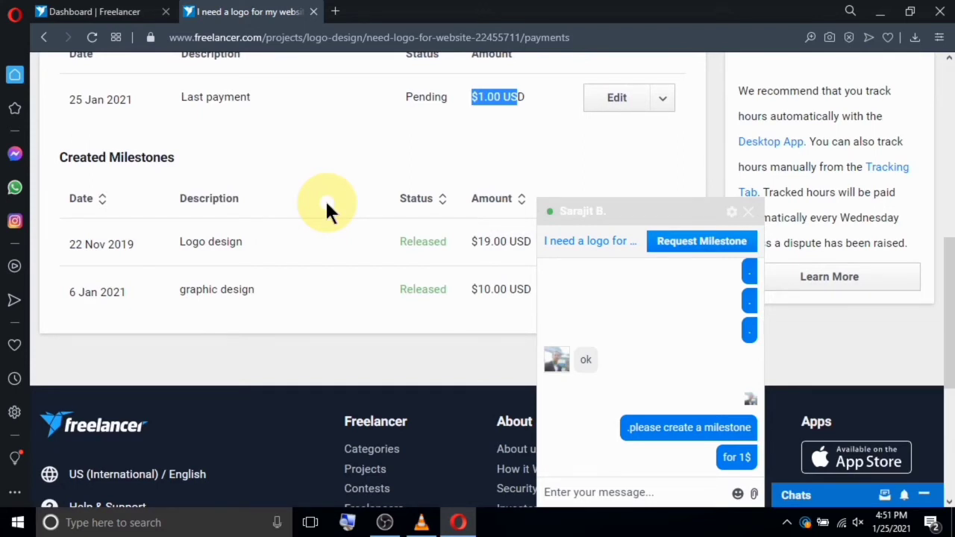
pyautogui.scroll(-3, 326, 203)
pyautogui.scroll(3, 325, 207)
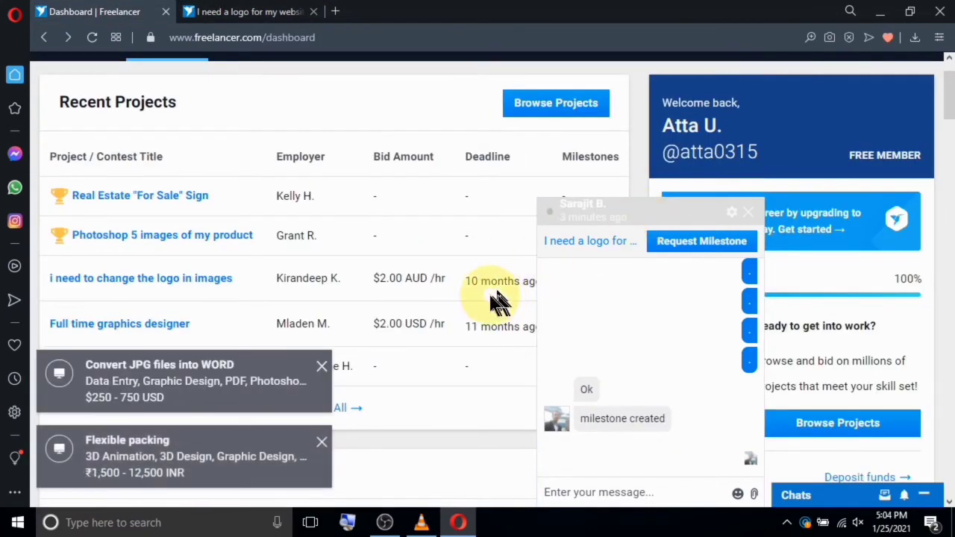
# Minimize the employer's chat on the dashboard and read the newest milestone entry in the News Feed
pyautogui.scroll(-2, 493, 298)
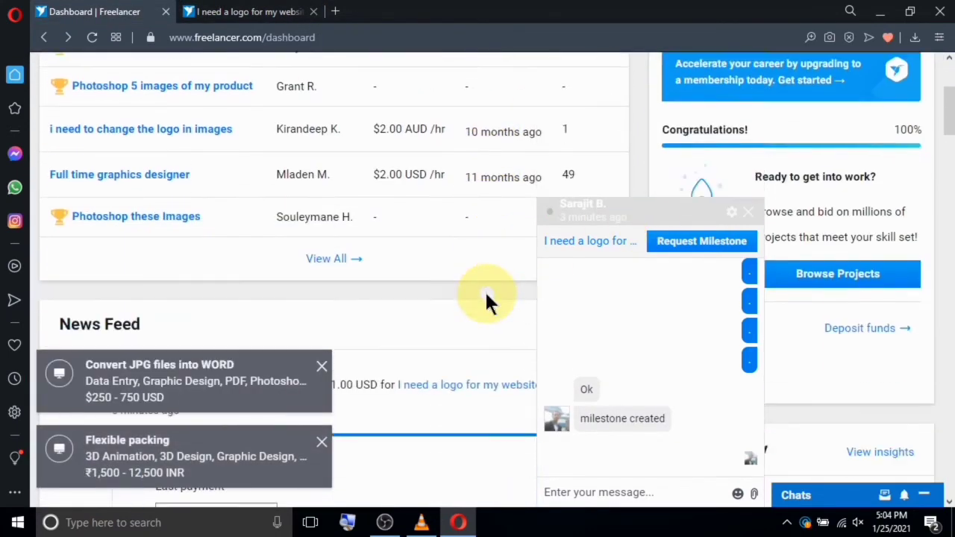
pyautogui.click(646, 219)
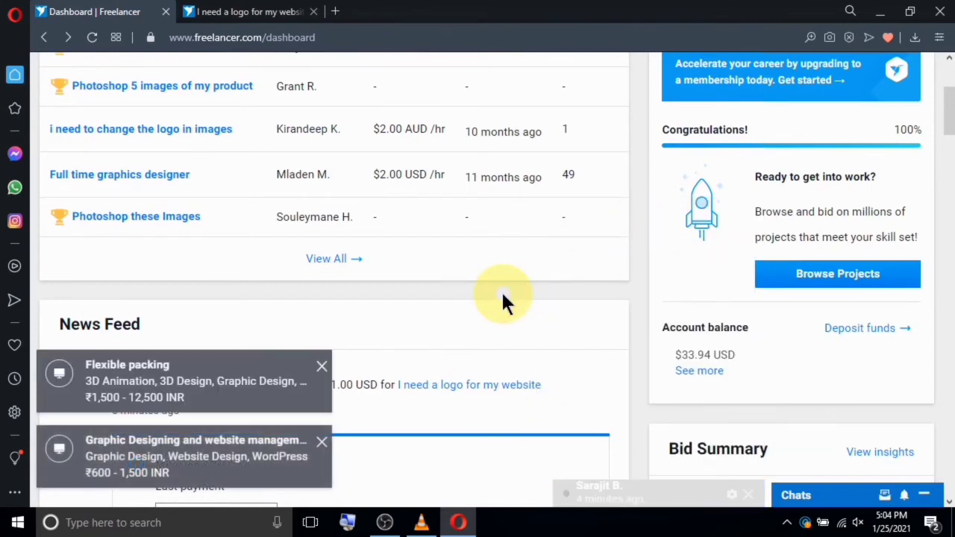
pyautogui.scroll(1, 310, 240)
pyautogui.scroll(2, 310, 241)
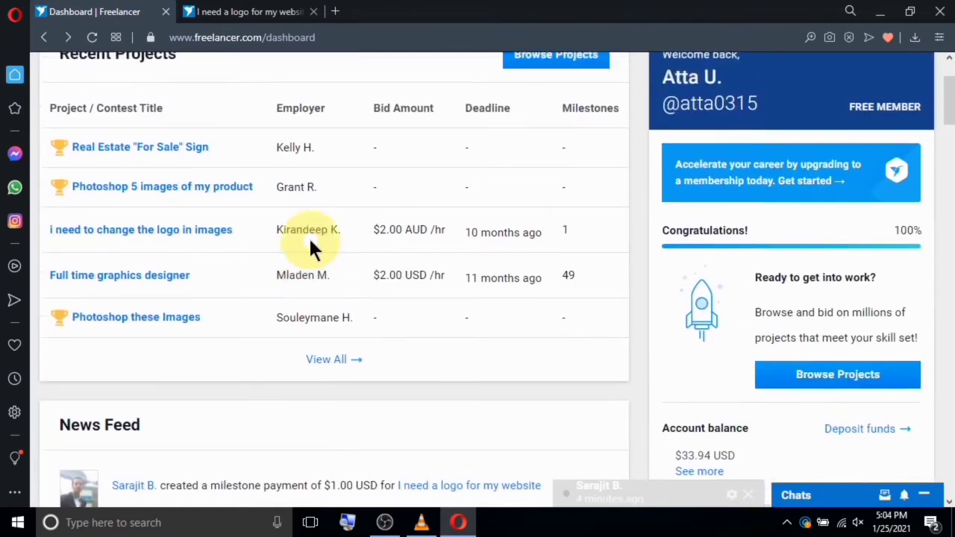
pyautogui.scroll(-4, 237, 158)
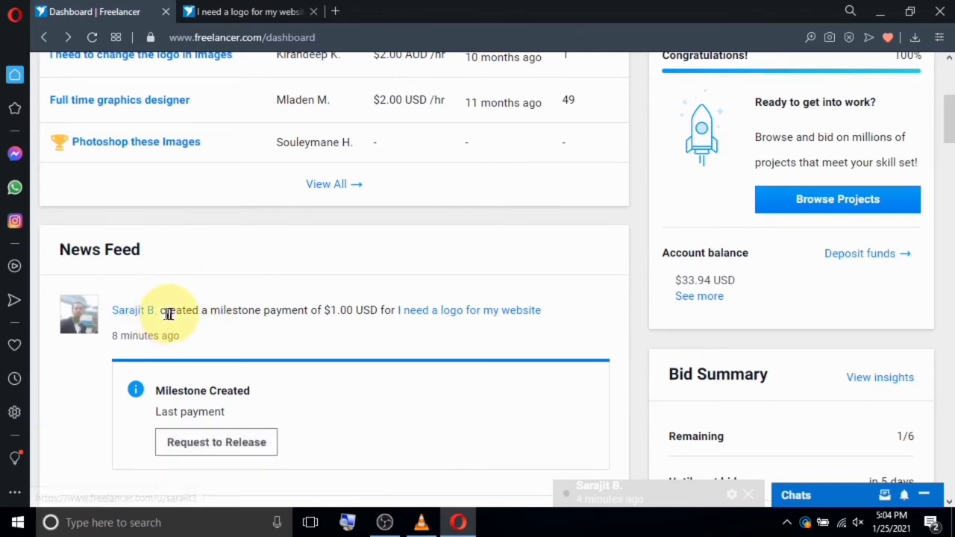
pyautogui.moveTo(169, 313); pyautogui.dragTo(541, 312)
pyautogui.click(301, 231)
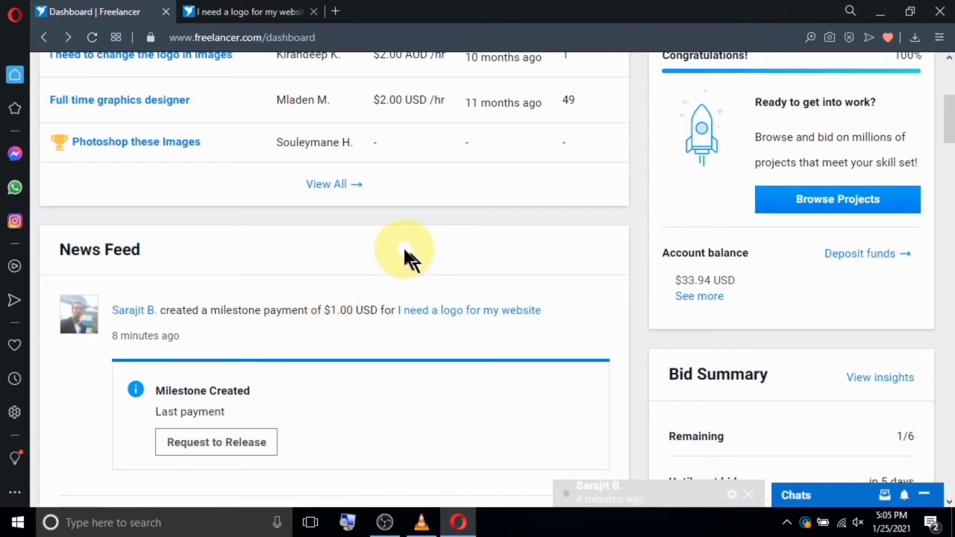
# Return to the logo project's payments page, minimize the chat and check the payment summary and created milestones
pyautogui.click(247, 12)
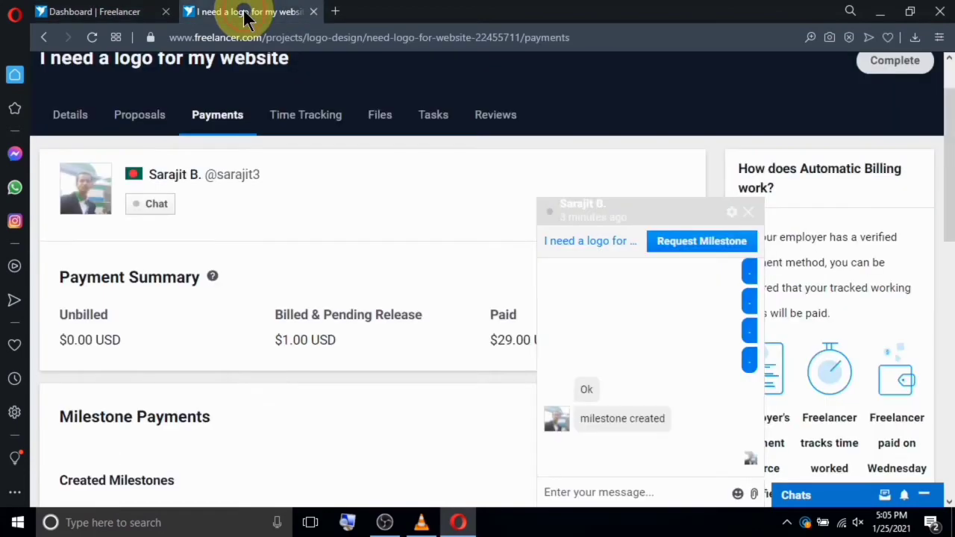
pyautogui.click(662, 213)
pyautogui.scroll(-3, 331, 257)
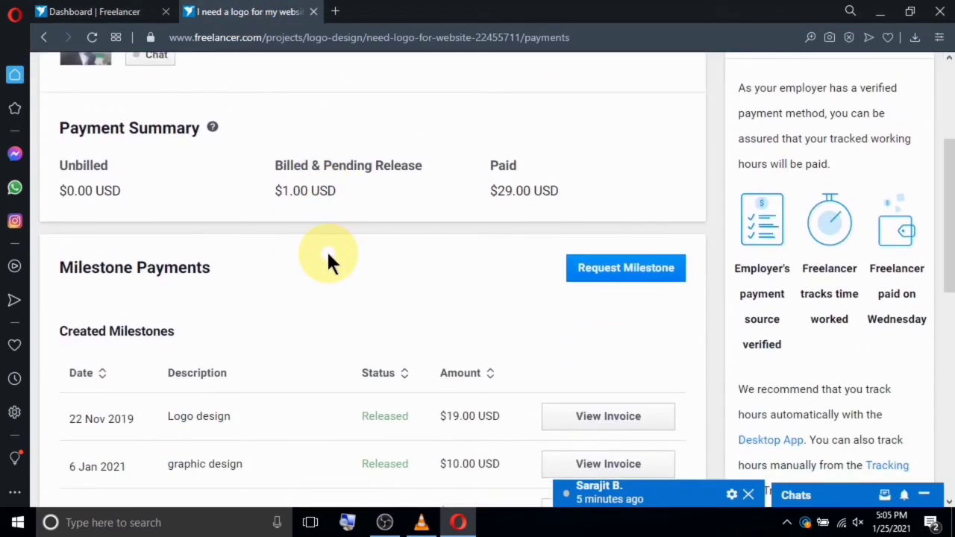
# Examine the Created Milestones list on the payments page, checking the description and amount of the 25 Jan 2021 milestone
pyautogui.scroll(-5, 326, 253)
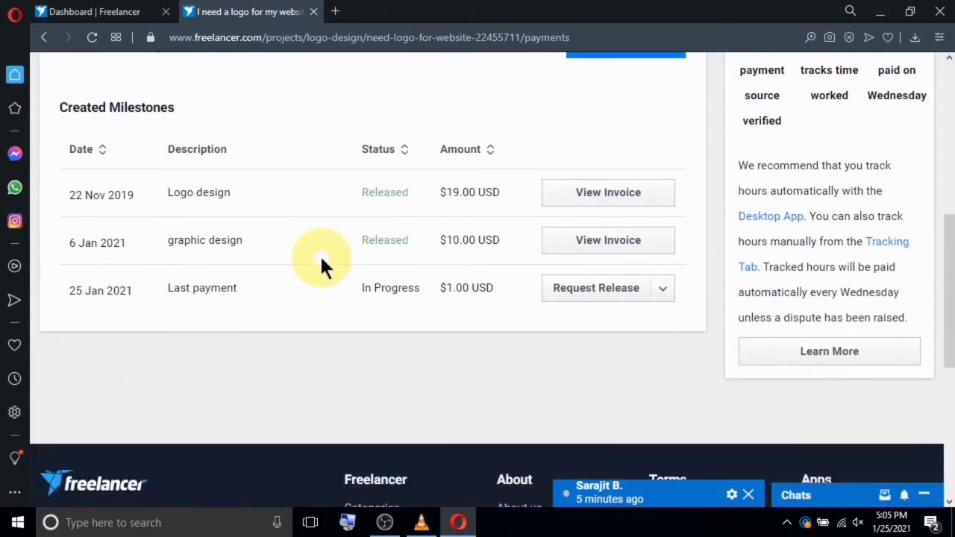
pyautogui.scroll(5, 322, 256)
pyautogui.scroll(-2, 321, 265)
pyautogui.scroll(2, 321, 265)
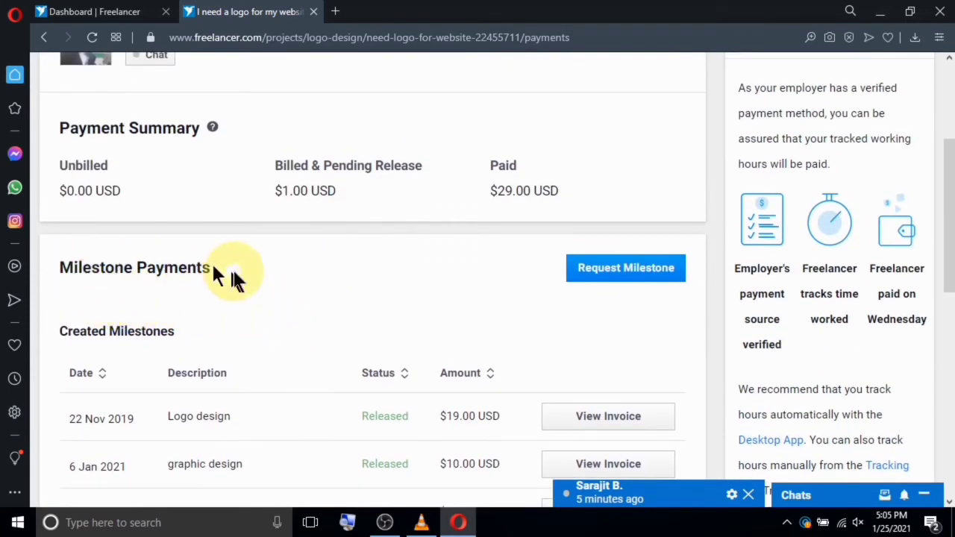
pyautogui.moveTo(216, 271); pyautogui.dragTo(97, 267)
pyautogui.scroll(-2, 253, 287)
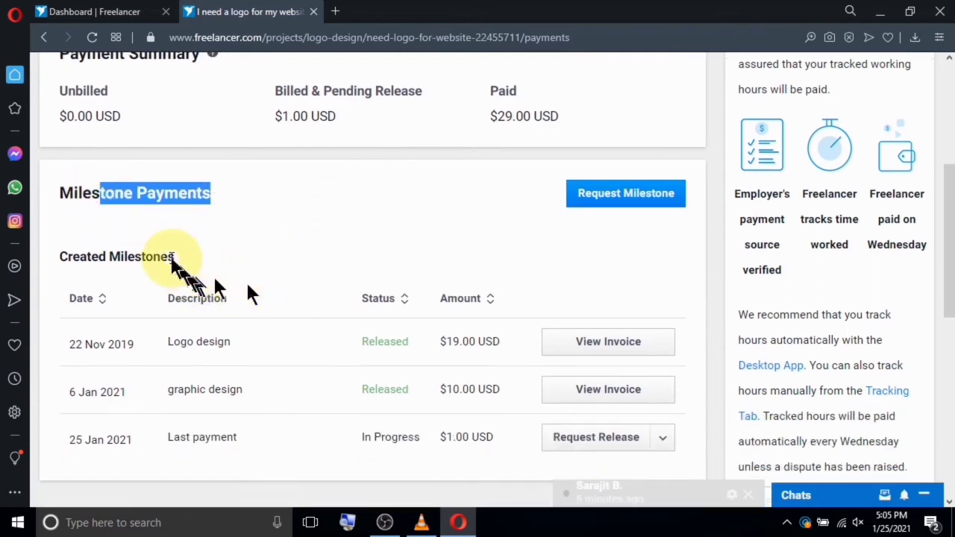
pyautogui.moveTo(168, 257); pyautogui.dragTo(58, 262)
pyautogui.scroll(-2, 159, 351)
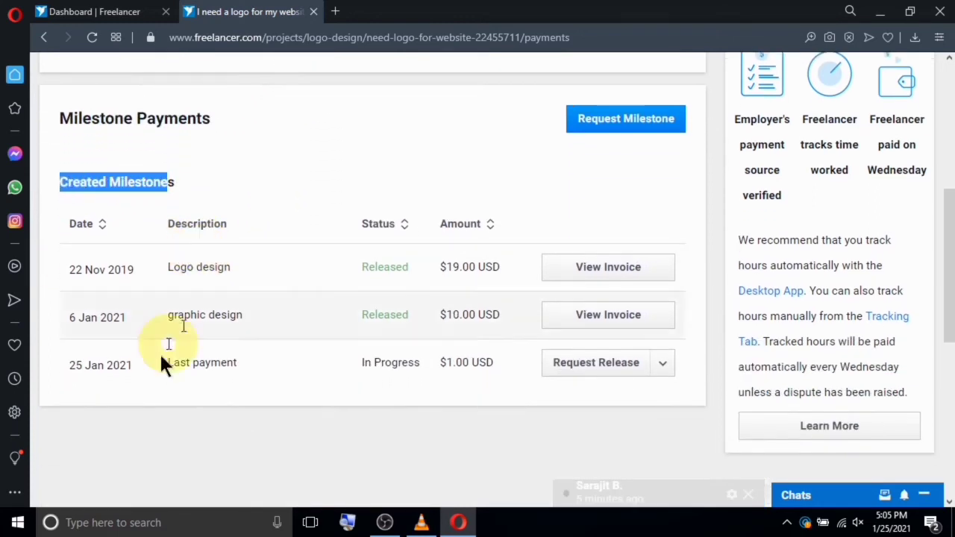
pyautogui.moveTo(249, 381); pyautogui.dragTo(160, 380)
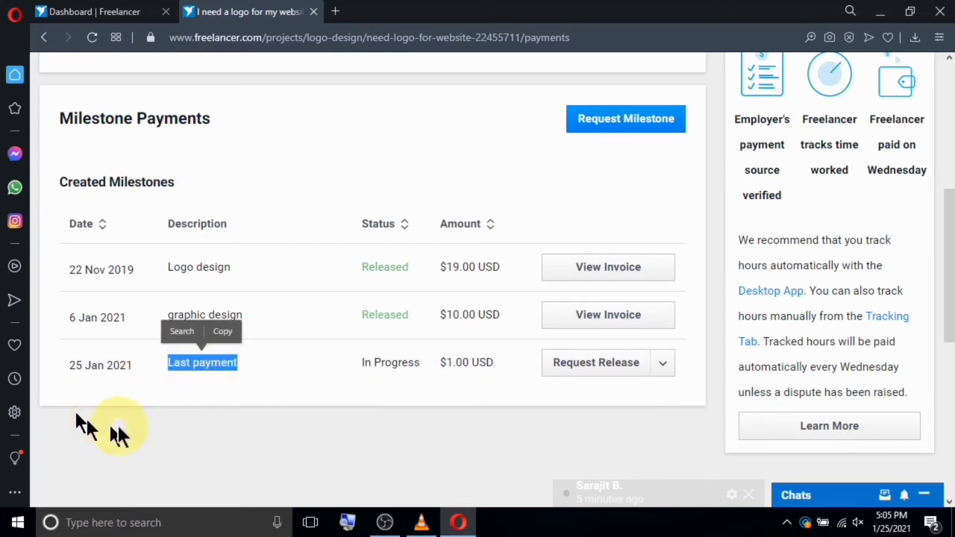
pyautogui.click(70, 390)
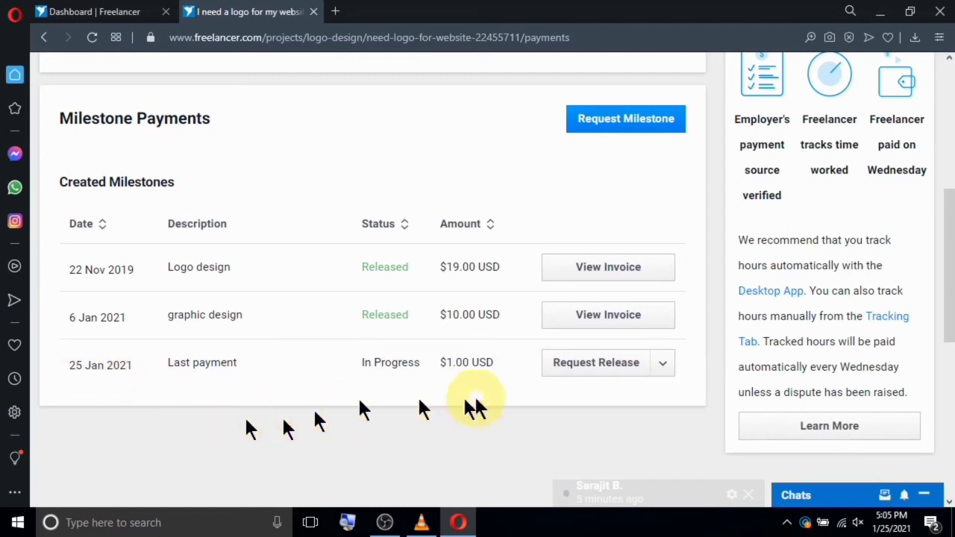
pyautogui.moveTo(506, 378); pyautogui.dragTo(438, 372)
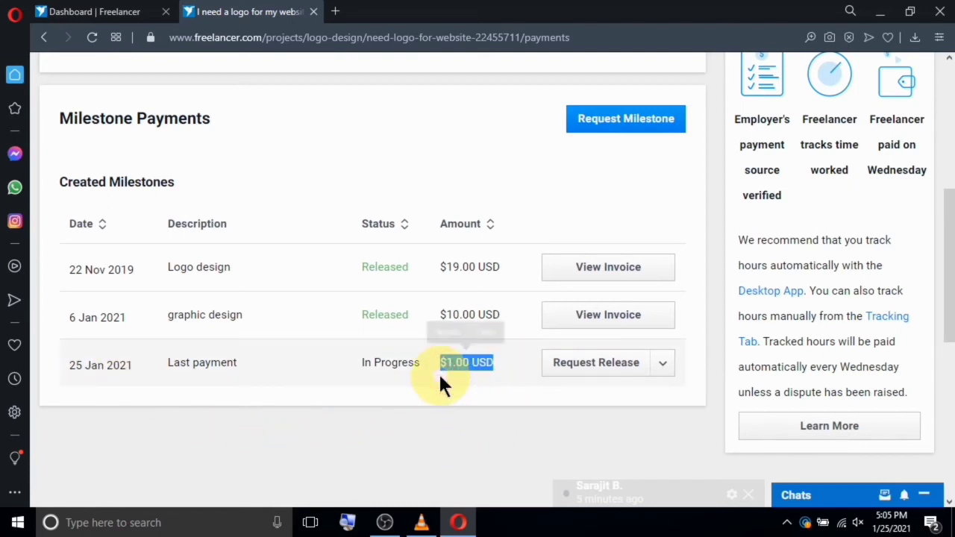
# Review the Milestone Payments section of the logo project together with the Payment Summary above it
pyautogui.scroll(1, 373, 424)
pyautogui.scroll(2, 372, 424)
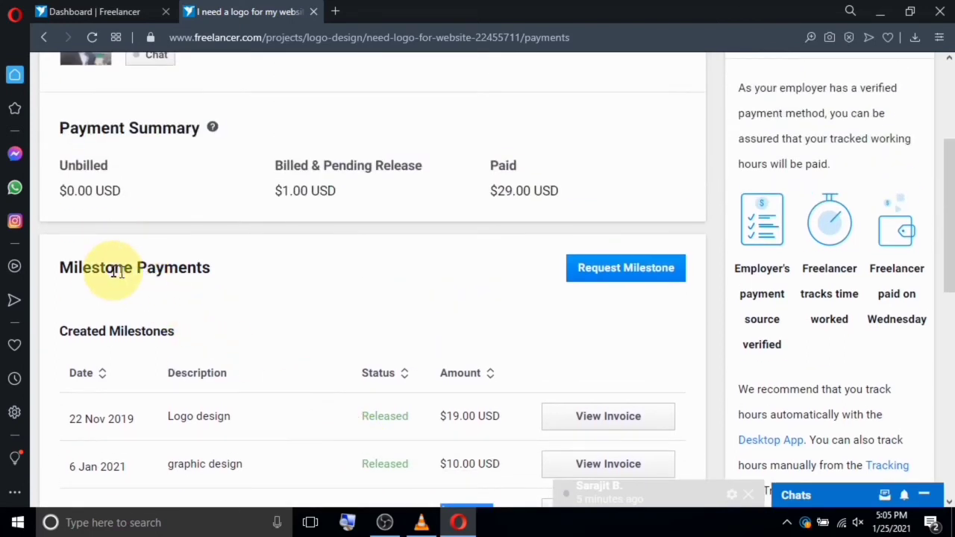
pyautogui.moveTo(248, 272); pyautogui.dragTo(80, 268)
pyautogui.scroll(-1, 187, 282)
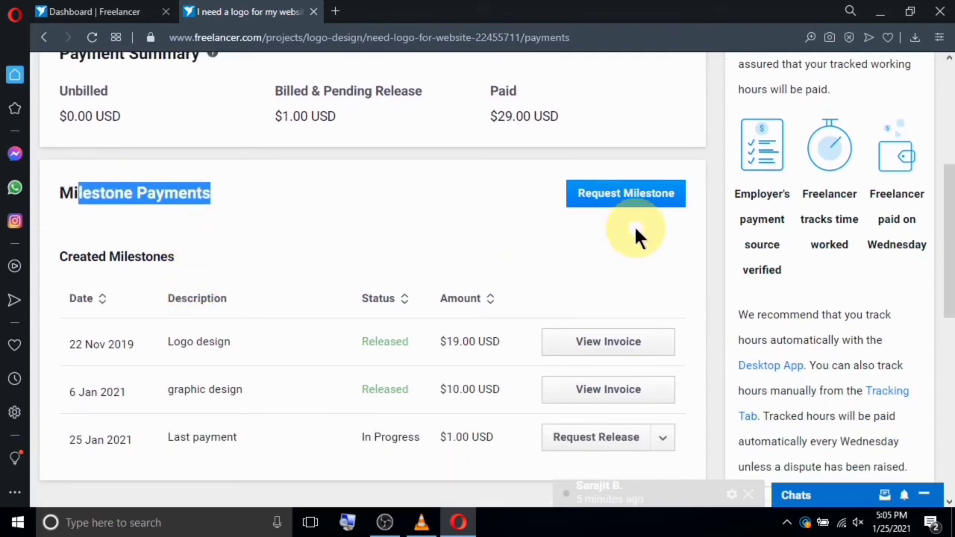
pyautogui.scroll(-2, 518, 383)
pyautogui.scroll(1, 497, 362)
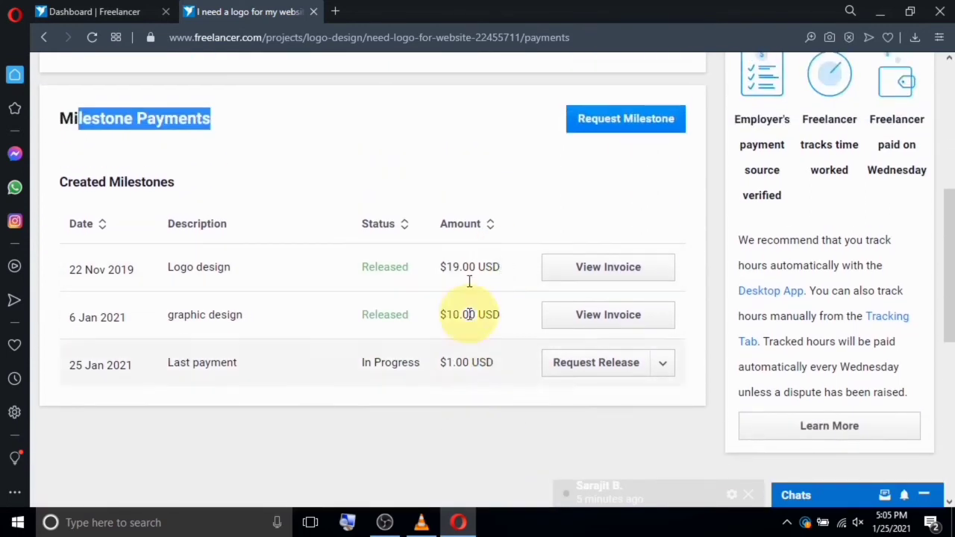
pyautogui.scroll(1, 499, 366)
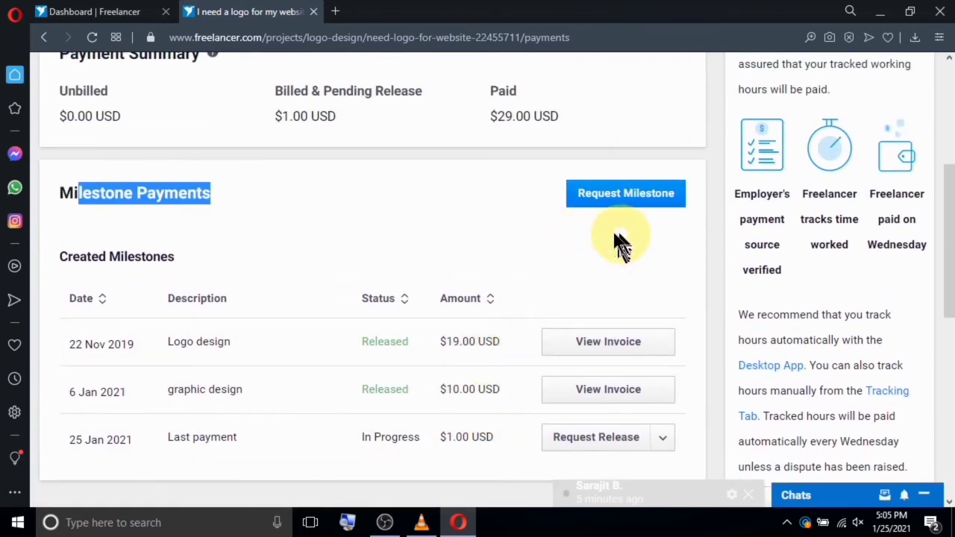
pyautogui.click(232, 193)
pyautogui.moveTo(232, 195); pyautogui.dragTo(89, 192)
pyautogui.click(231, 242)
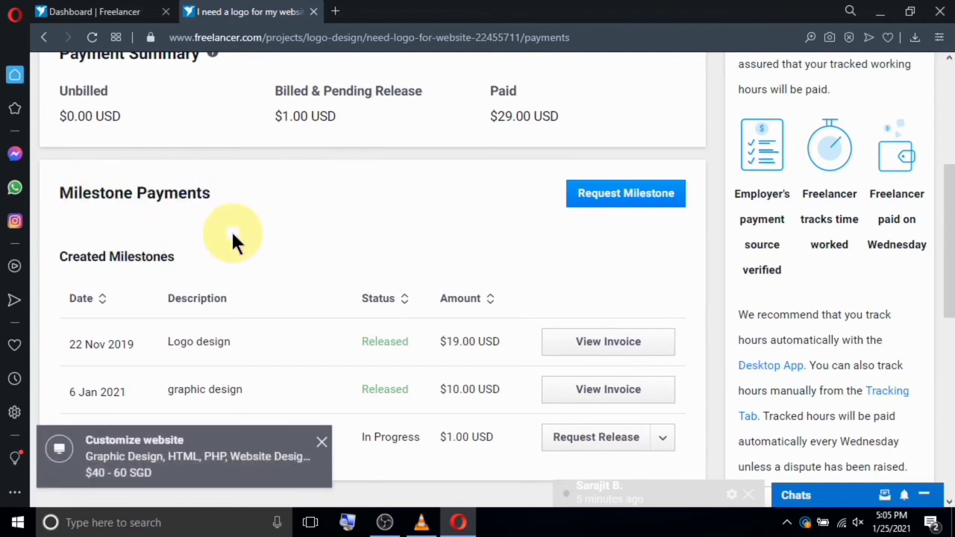
pyautogui.scroll(2, 233, 239)
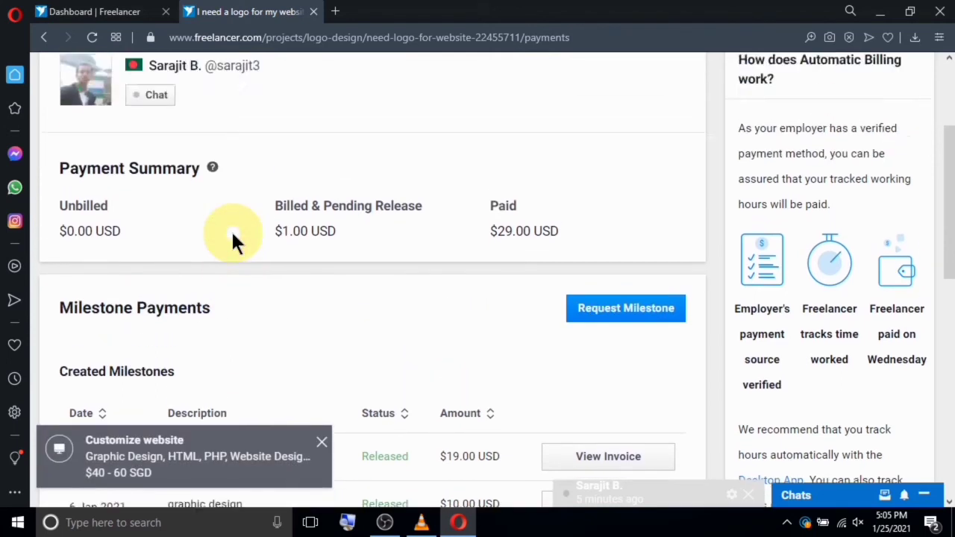
pyautogui.scroll(-2, 232, 239)
pyautogui.moveTo(230, 229); pyautogui.dragTo(107, 191)
pyautogui.click(171, 224)
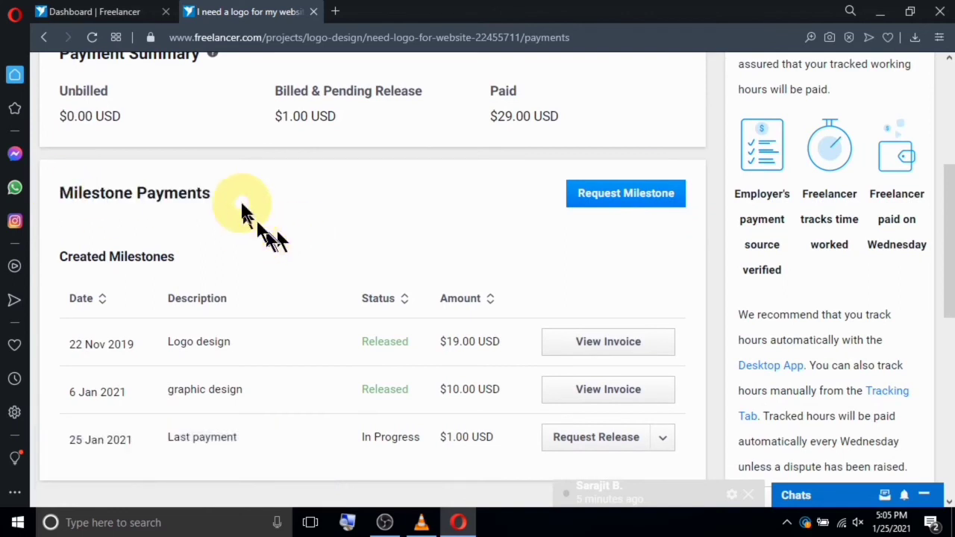
pyautogui.moveTo(82, 192); pyautogui.dragTo(224, 197)
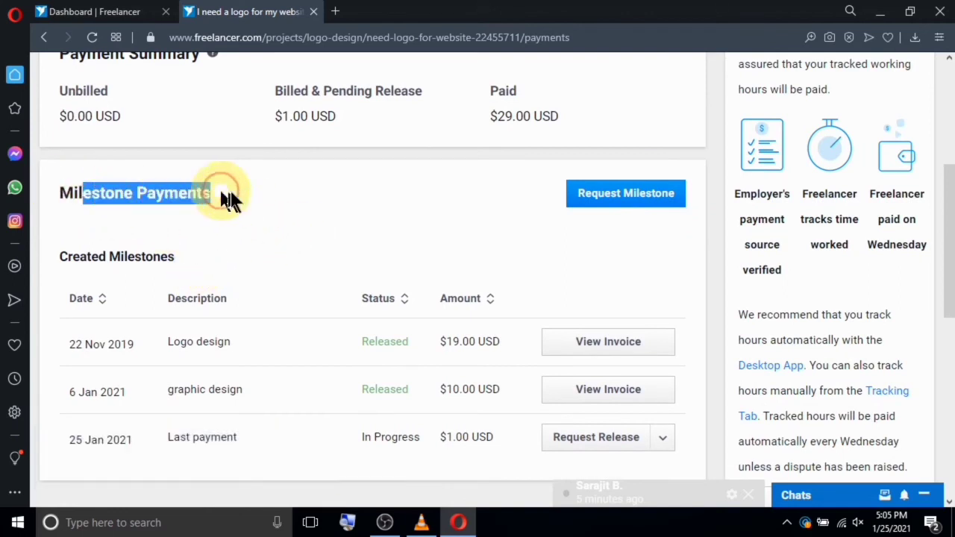
pyautogui.scroll(1, 256, 235)
pyautogui.scroll(1, 256, 239)
pyautogui.scroll(-3, 258, 259)
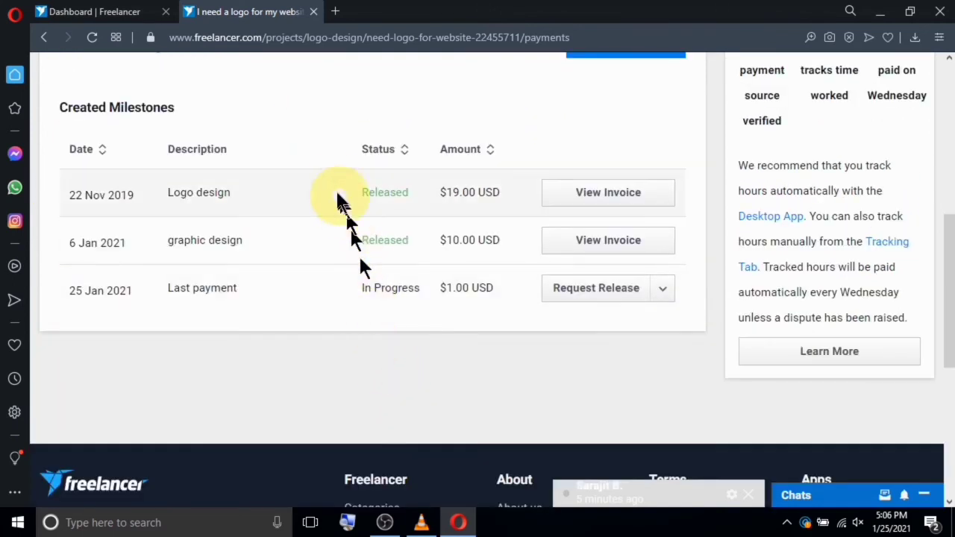
# Compare the status of the "Last payment" milestone with the status of the earlier "graphic design" milestone
pyautogui.moveTo(355, 148); pyautogui.dragTo(364, 291)
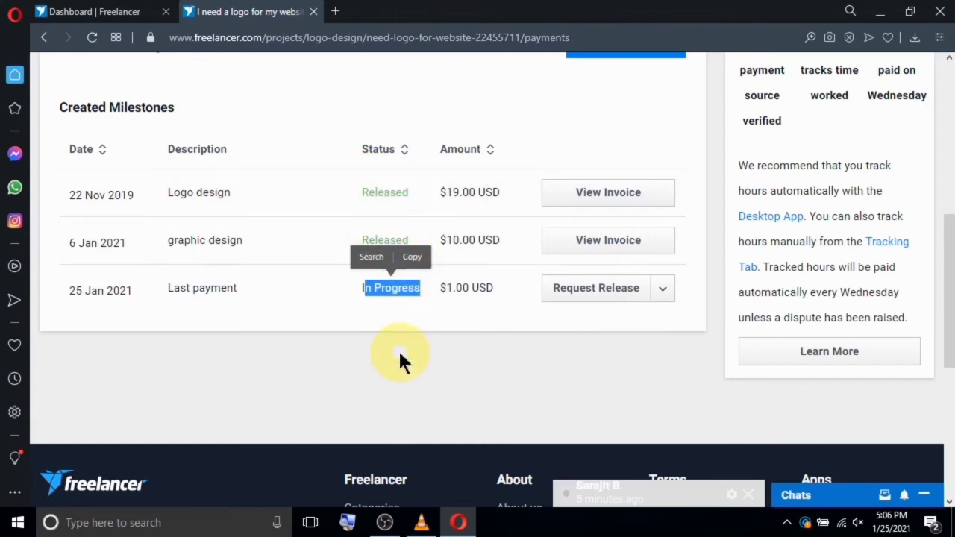
pyautogui.click(402, 291)
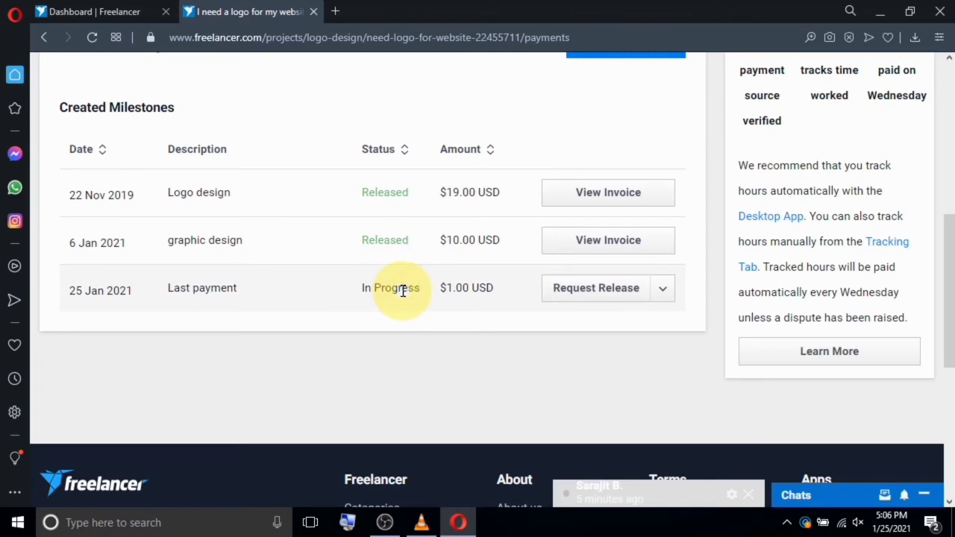
pyautogui.moveTo(403, 292); pyautogui.dragTo(360, 290)
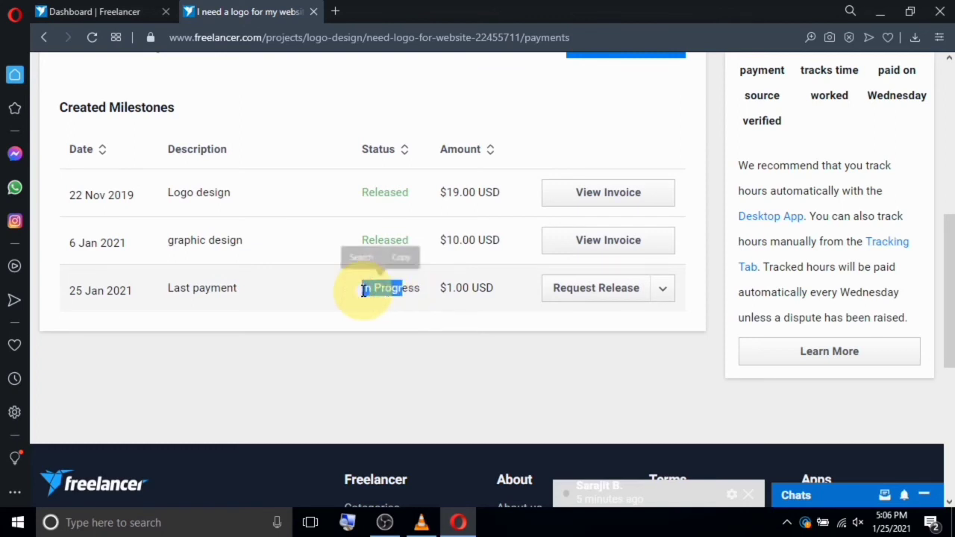
pyautogui.click(401, 313)
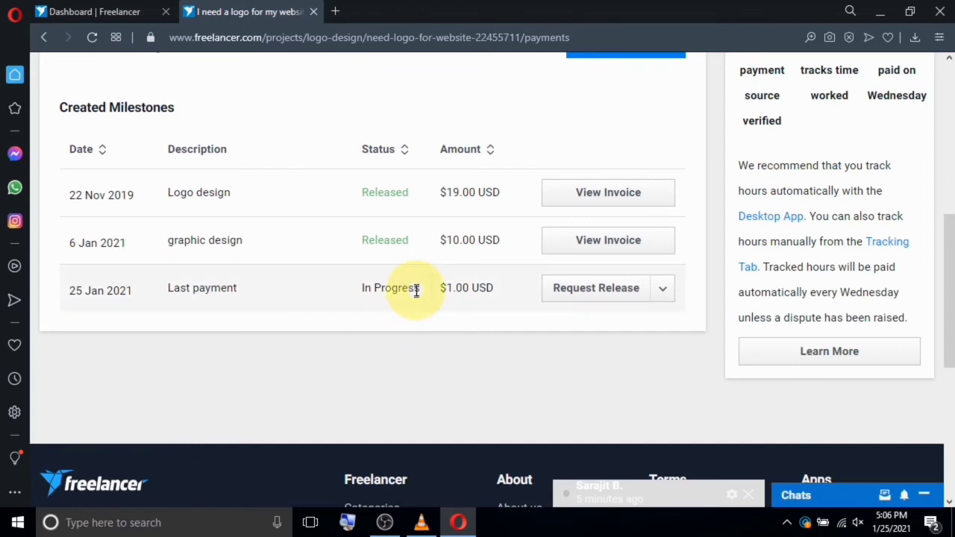
pyautogui.moveTo(415, 290); pyautogui.dragTo(360, 289)
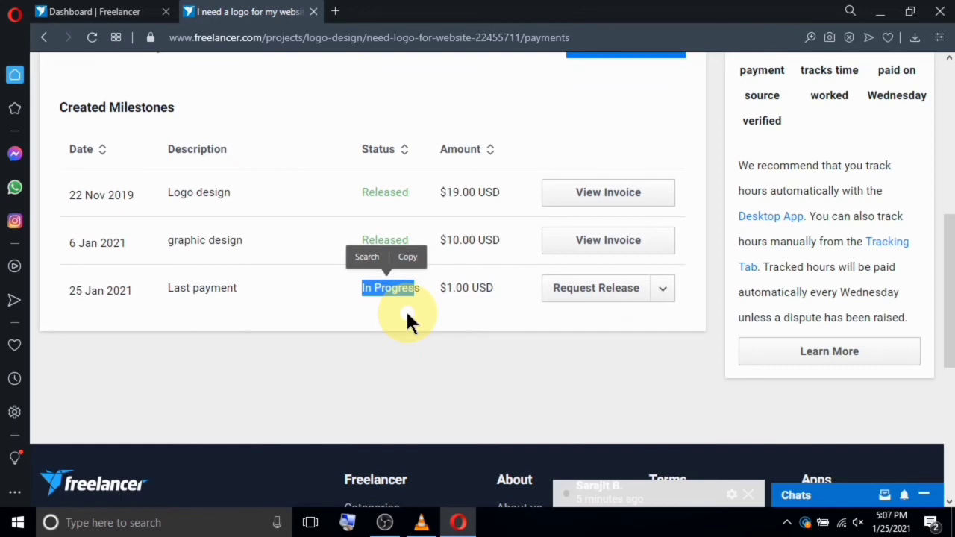
pyautogui.click(407, 312)
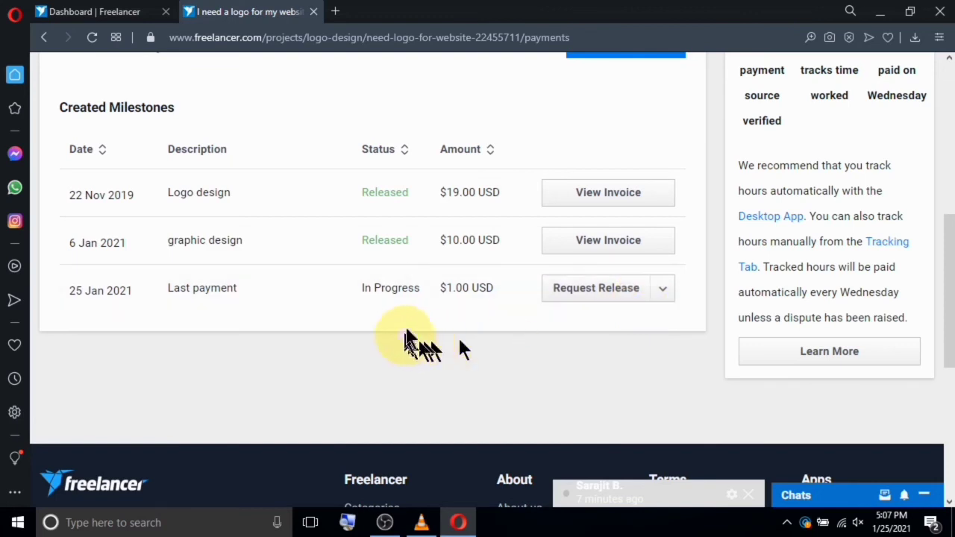
pyautogui.moveTo(420, 289); pyautogui.dragTo(336, 285)
pyautogui.click(532, 319)
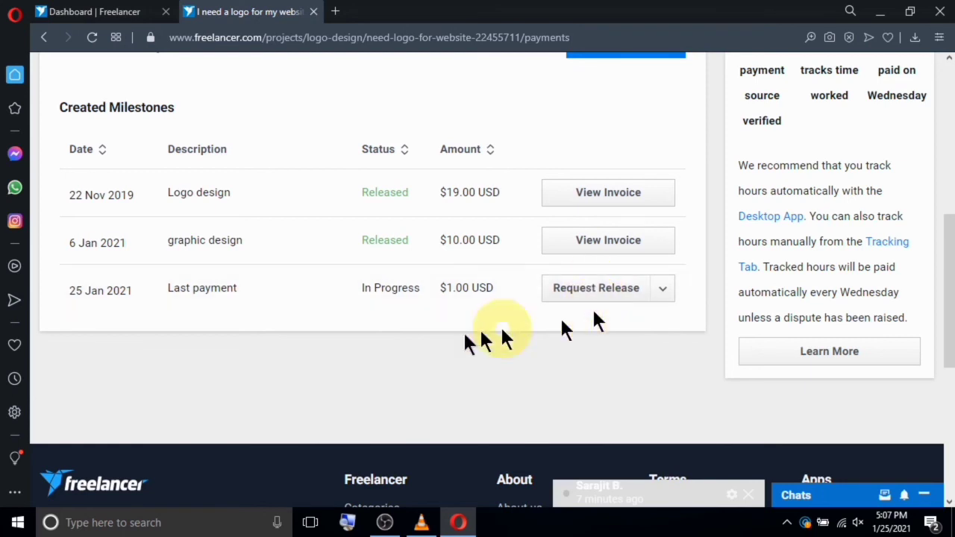
pyautogui.doubleClick(404, 293)
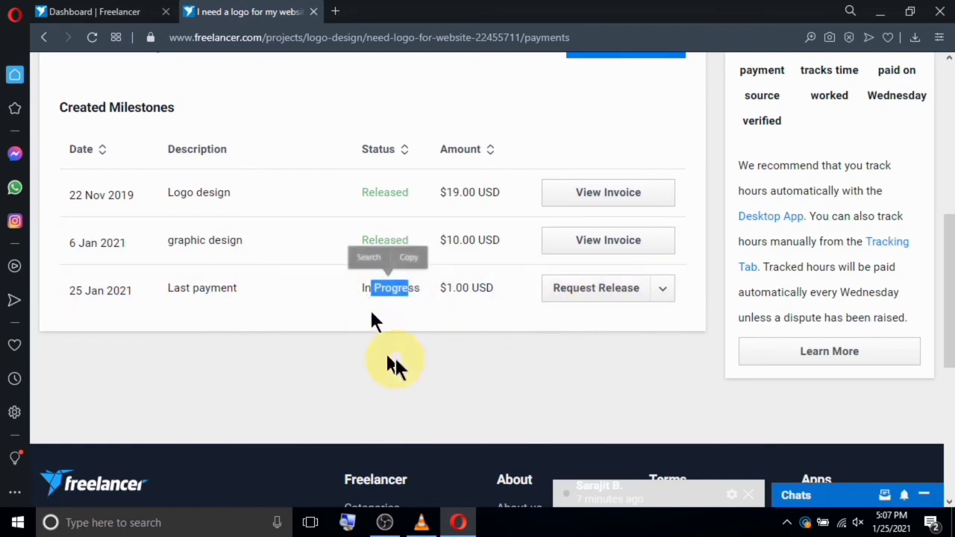
pyautogui.click(394, 238)
pyautogui.moveTo(409, 241); pyautogui.dragTo(370, 240)
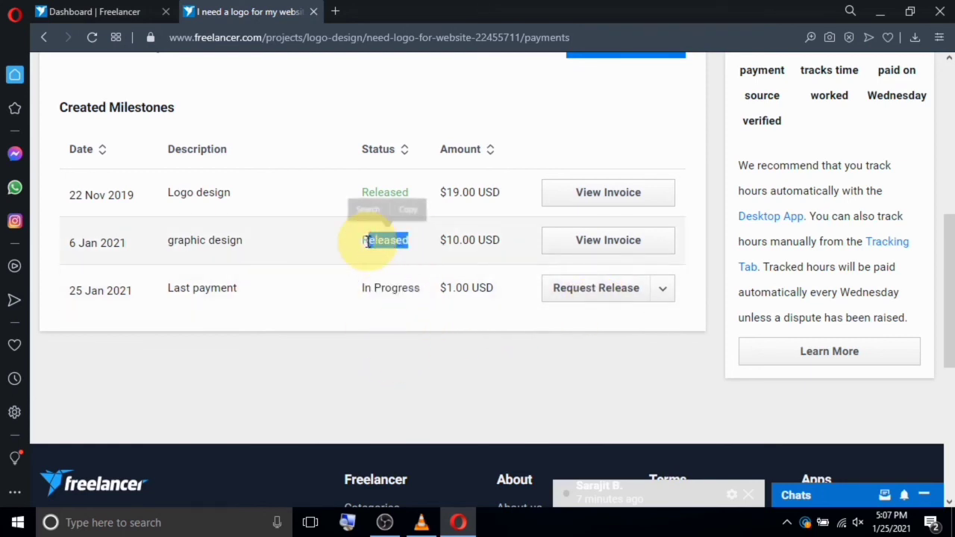
pyautogui.click(396, 314)
pyautogui.moveTo(416, 286); pyautogui.dragTo(361, 287)
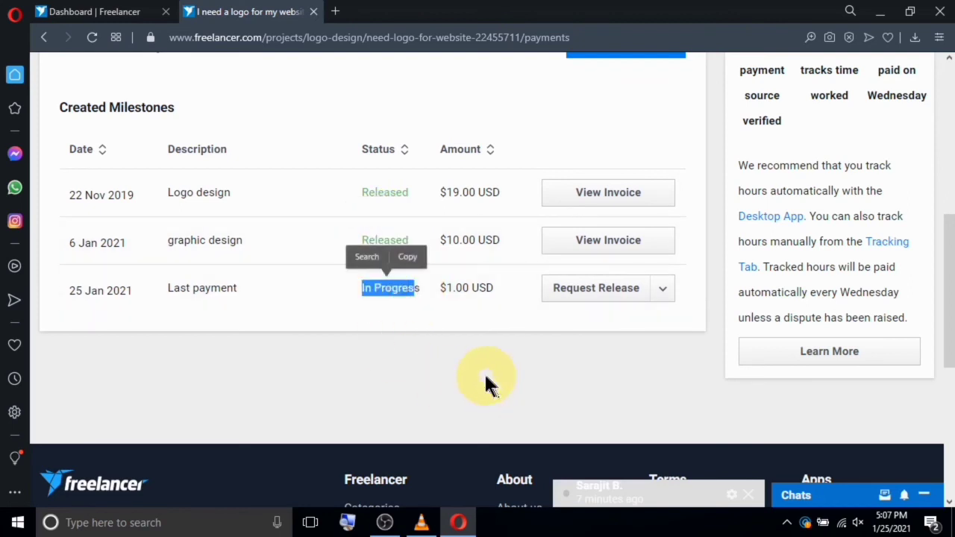
pyautogui.click(486, 377)
# Check the project title "I need a logo for my website" and look over its payments page once more
pyautogui.scroll(2, 448, 298)
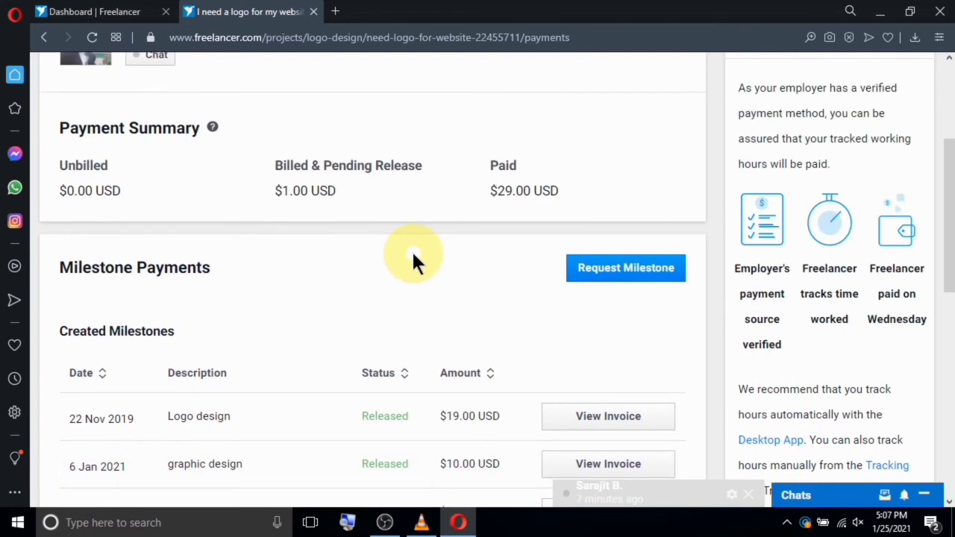
pyautogui.scroll(3, 413, 252)
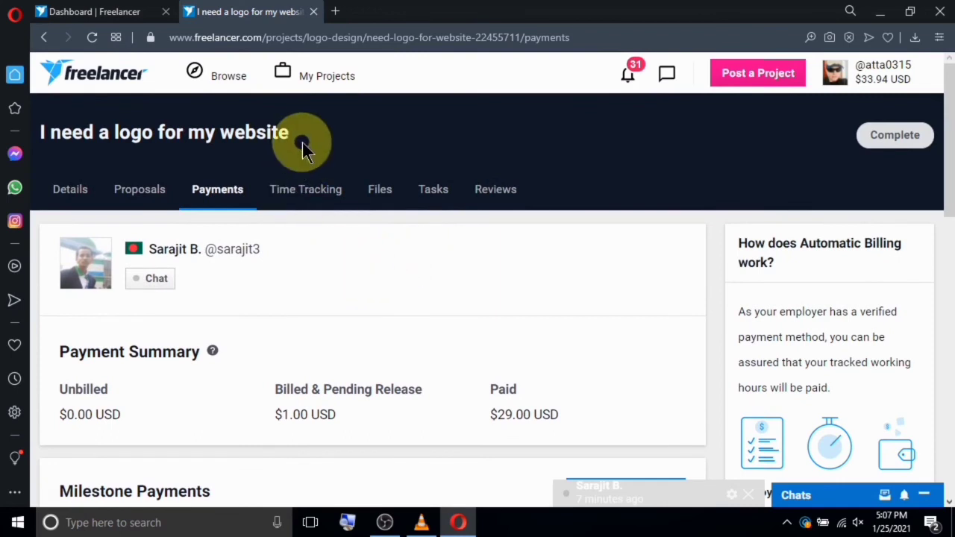
pyautogui.moveTo(302, 142); pyautogui.dragTo(83, 142)
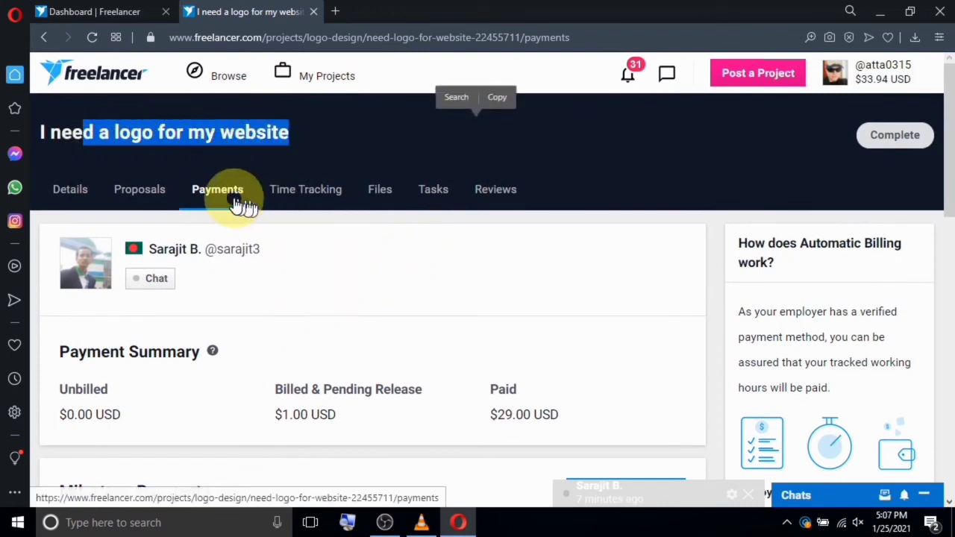
pyautogui.scroll(-2, 286, 233)
pyautogui.scroll(-2, 286, 237)
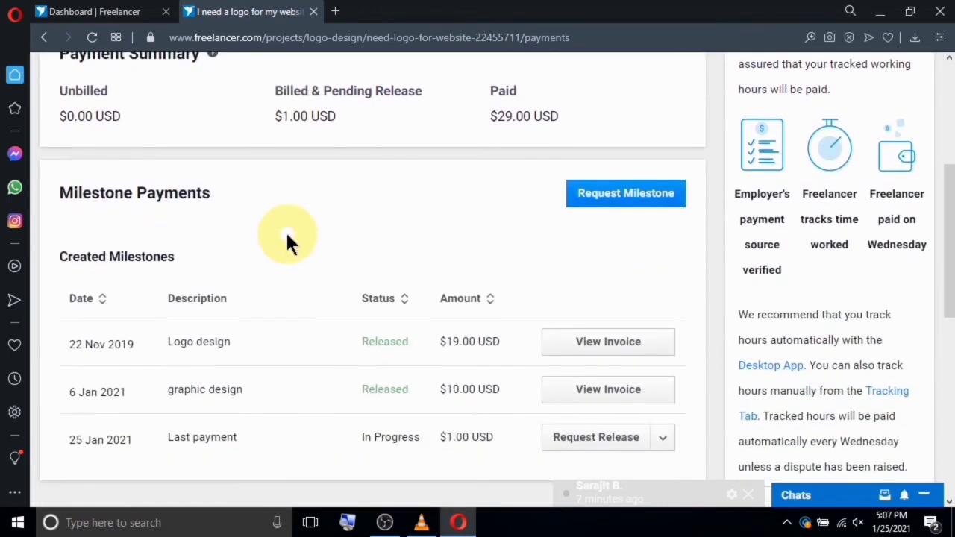
pyautogui.scroll(4, 286, 237)
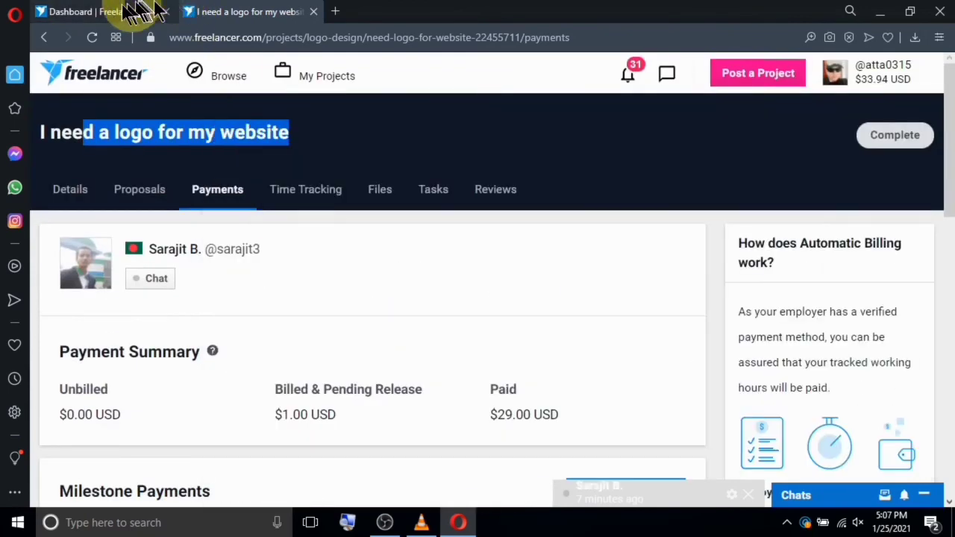
# Read the newest milestone entry in the dashboard's News Feed and show the Windows desktop
pyautogui.click(93, 11)
pyautogui.scroll(-2, 224, 187)
pyautogui.scroll(2, 256, 212)
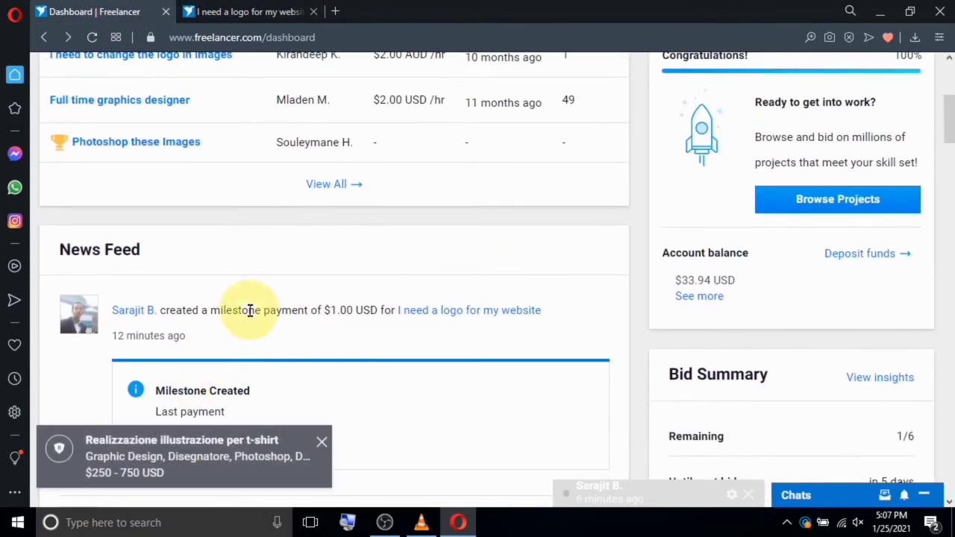
pyautogui.scroll(-1, 502, 237)
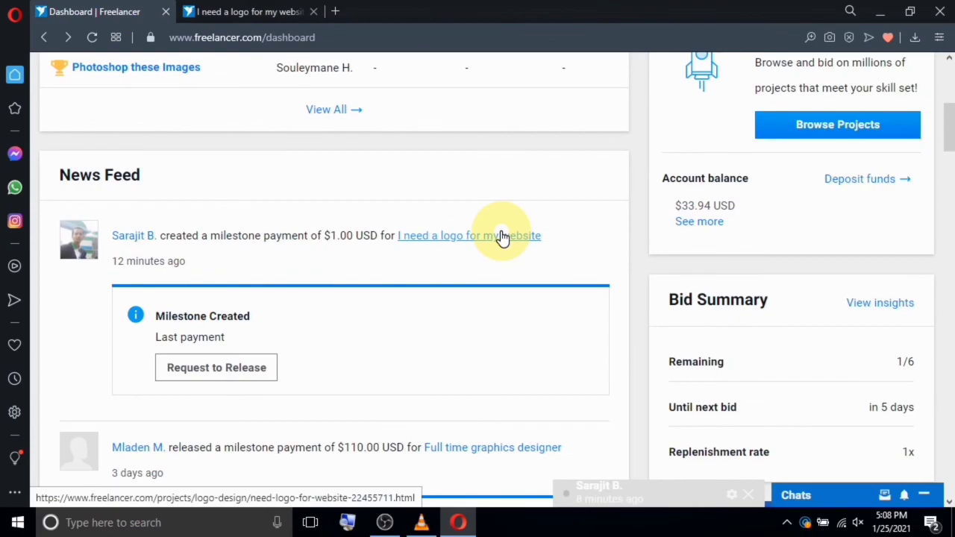
pyautogui.press('super+d')
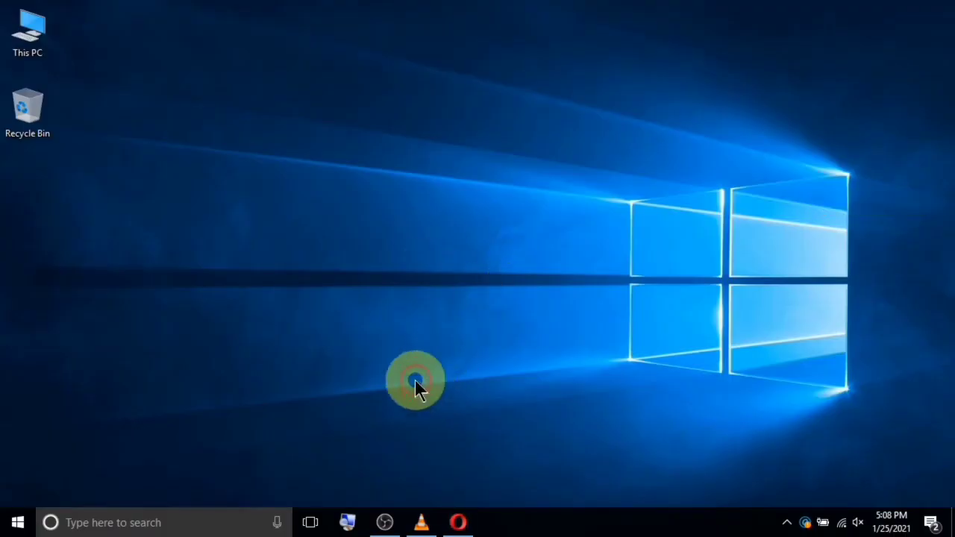